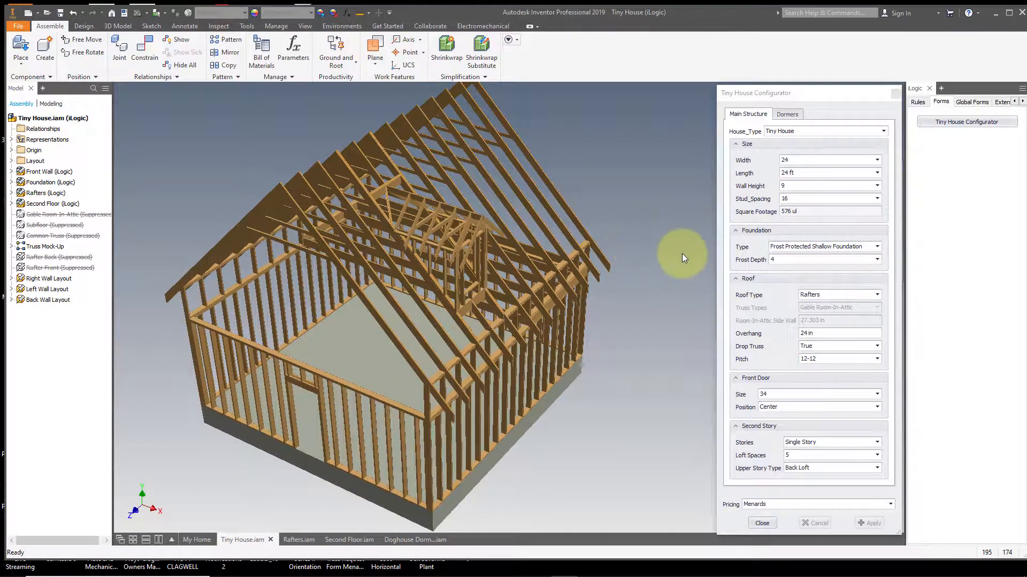
- Open the Second Floor assembly from the loft framing and examine its joists and side walls
drag(799, 211, 758, 208)
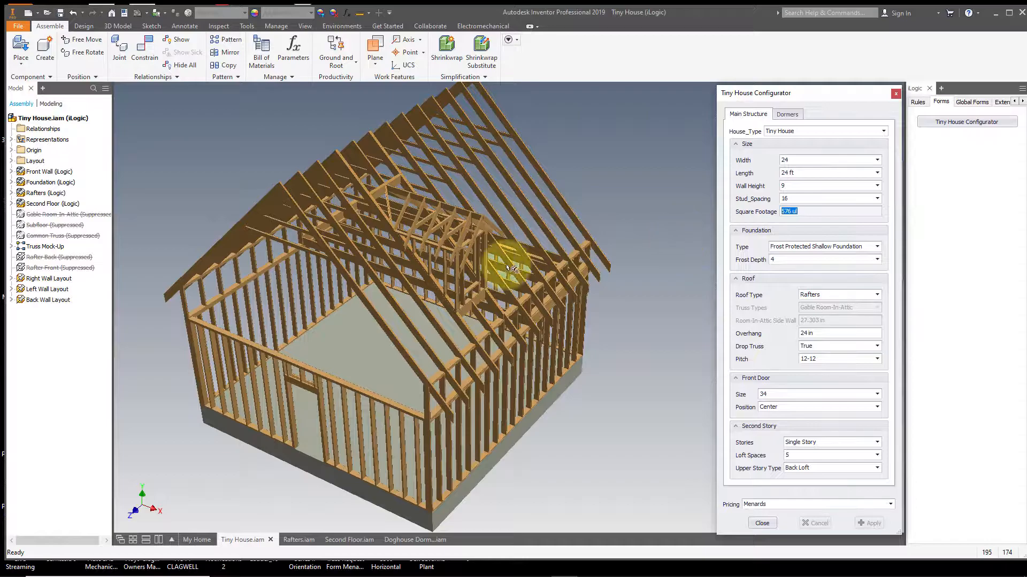
shift+middle_drag(371, 344, 548, 349)
scroll(548, 345, up, 5)
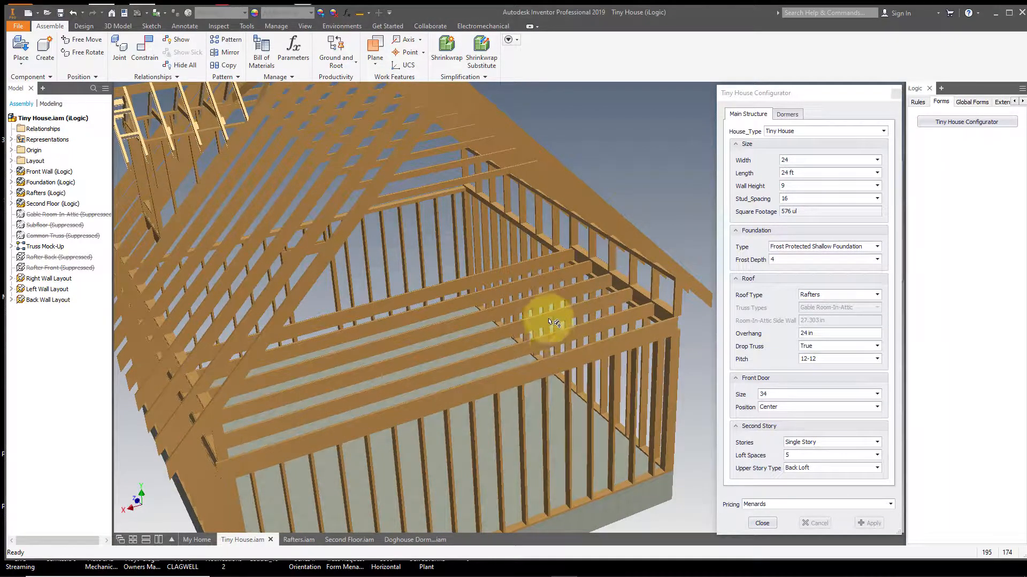
shift+middle_drag(499, 268, 444, 284)
scroll(575, 274, down, 5)
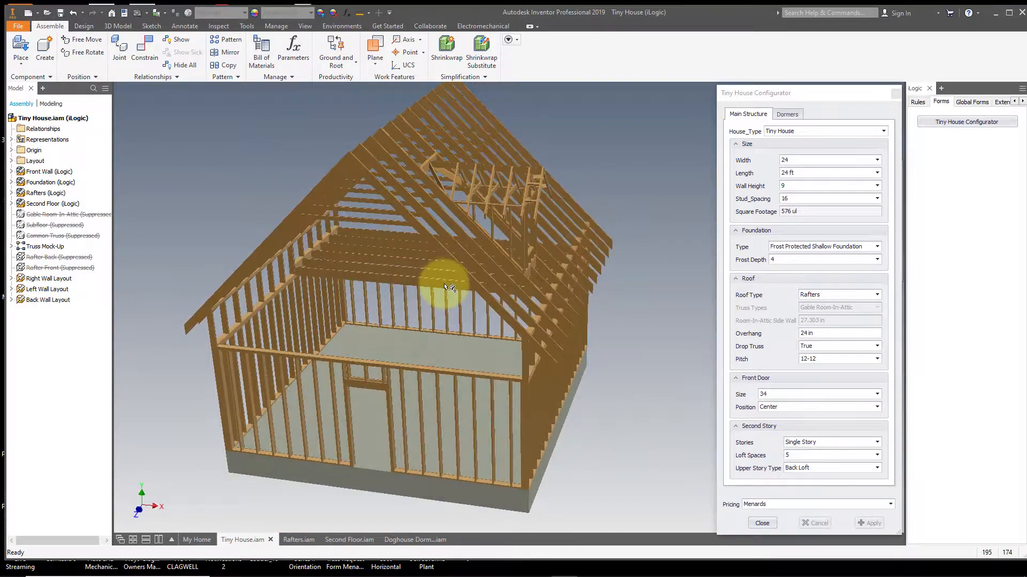
right_click(451, 268)
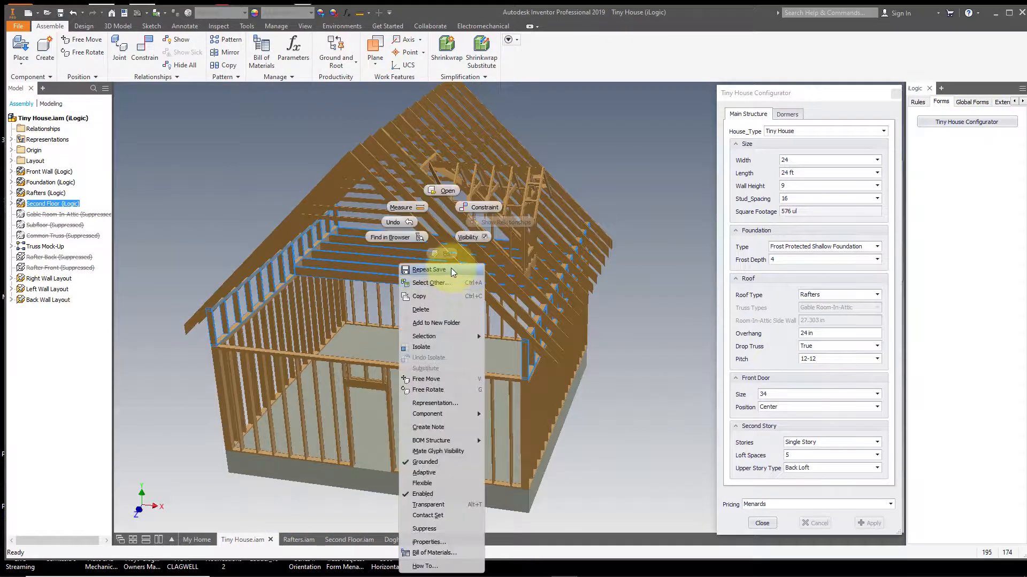
click(447, 194)
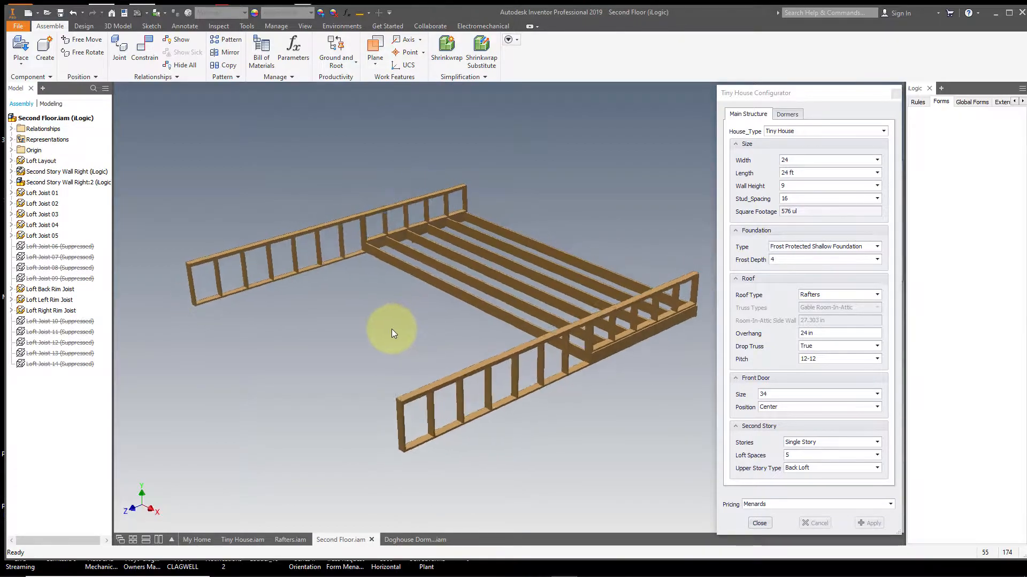
shift+middle_drag(527, 452, 641, 264)
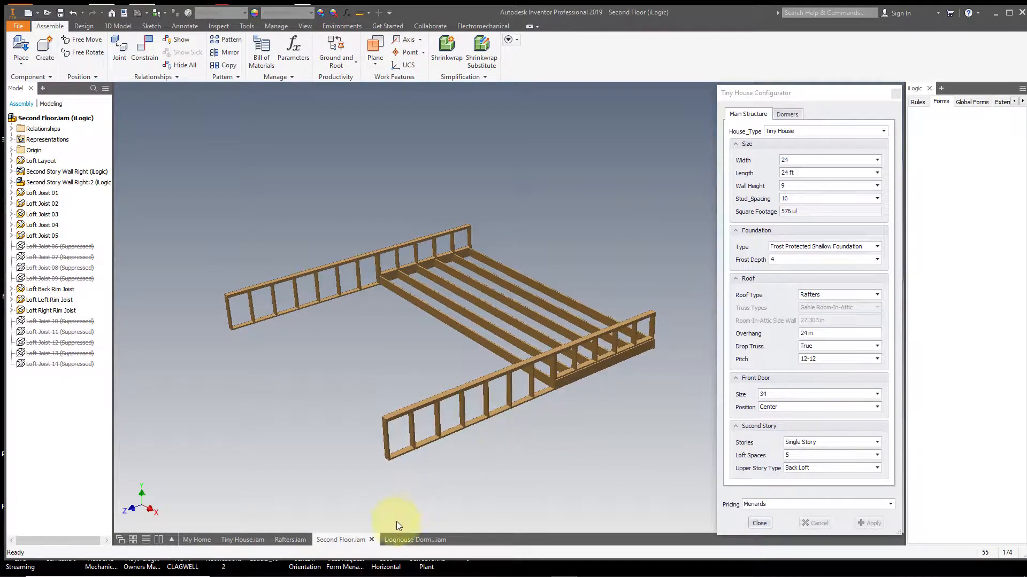
- Return to the Tiny House assembly and examine the wall, loft and roof framing from several sides
click(256, 540)
shift+middle_drag(442, 304, 648, 383)
scroll(602, 372, down, 3)
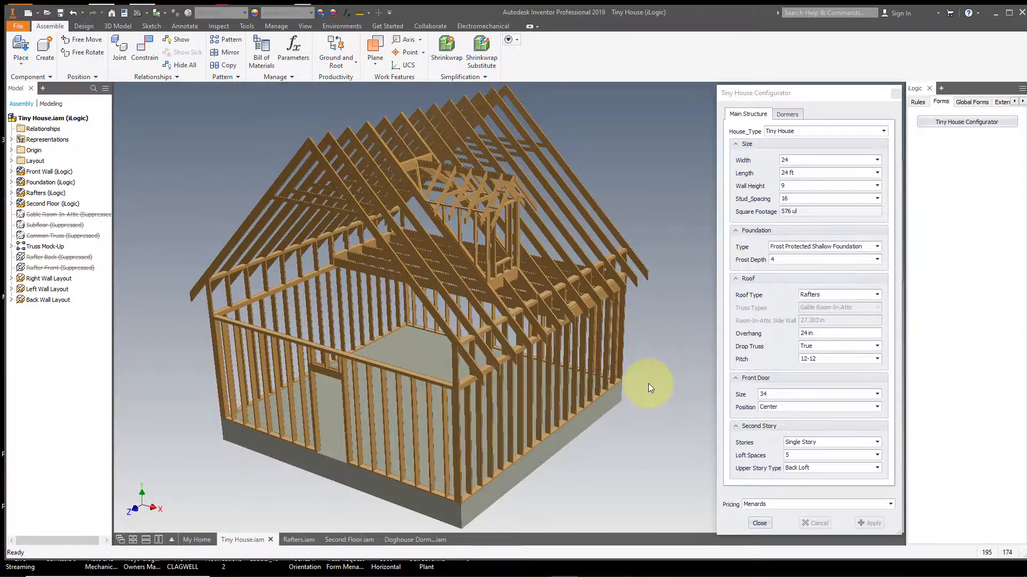
scroll(648, 384, up, 3)
shift+middle_drag(648, 384, 657, 284)
scroll(657, 284, down, 2)
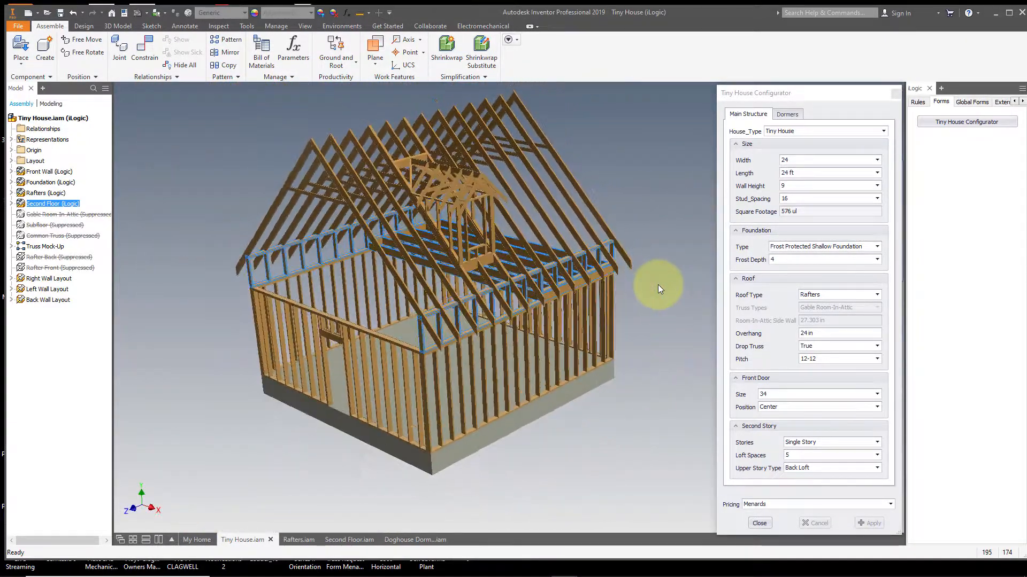
click(658, 285)
shift+middle_drag(467, 287, 582, 454)
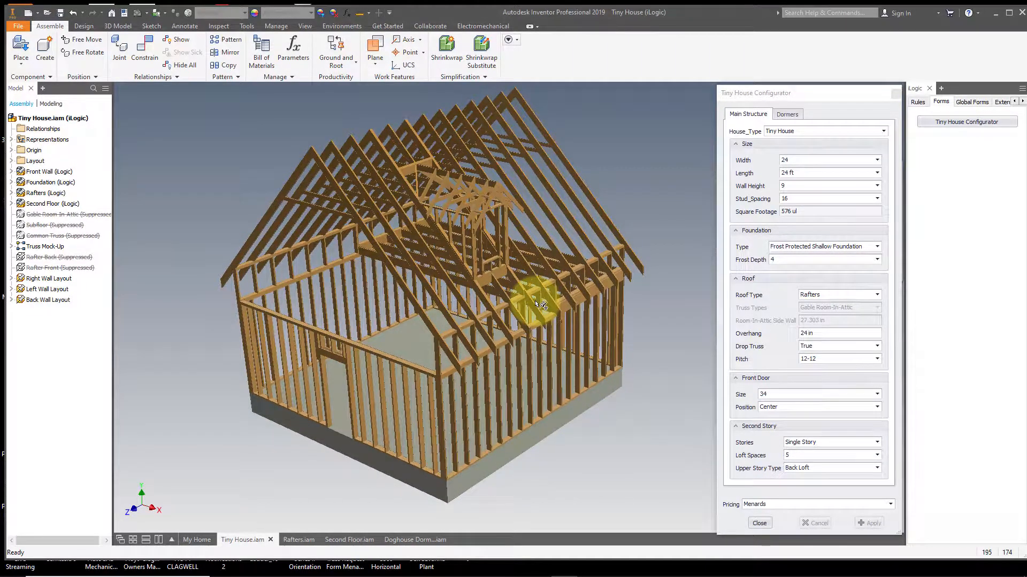
shift+middle_drag(512, 316, 676, 222)
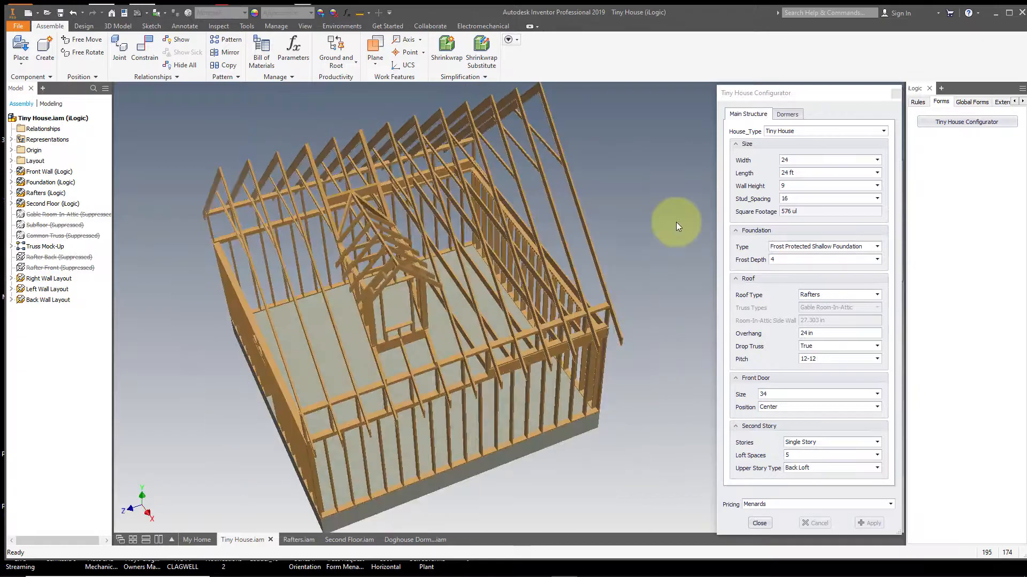
- Inspect the right roof dormer and the surrounding rafters up close and from above
scroll(485, 253, up, 8)
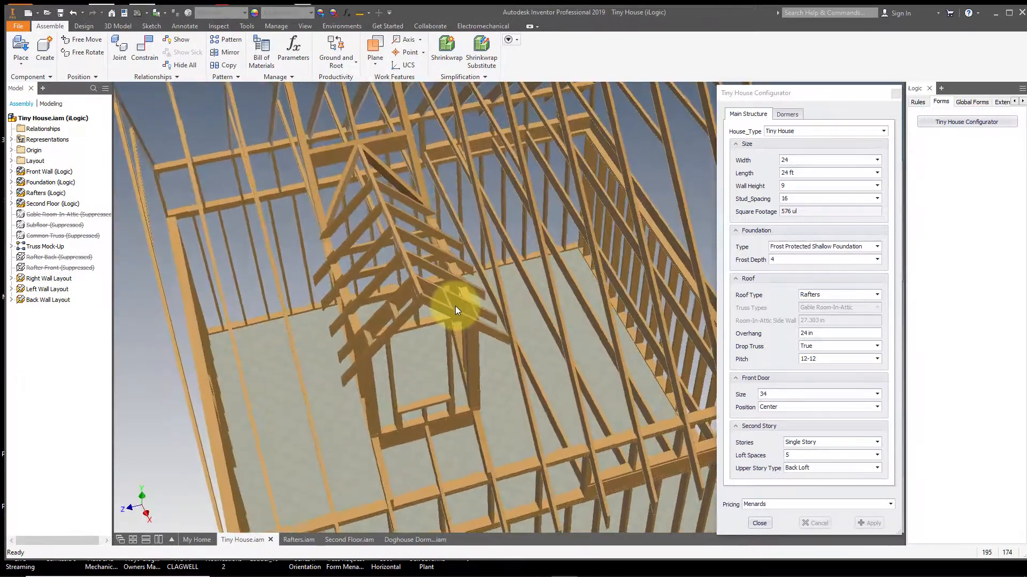
scroll(455, 307, down, 7)
shift+middle_drag(480, 281, 478, 303)
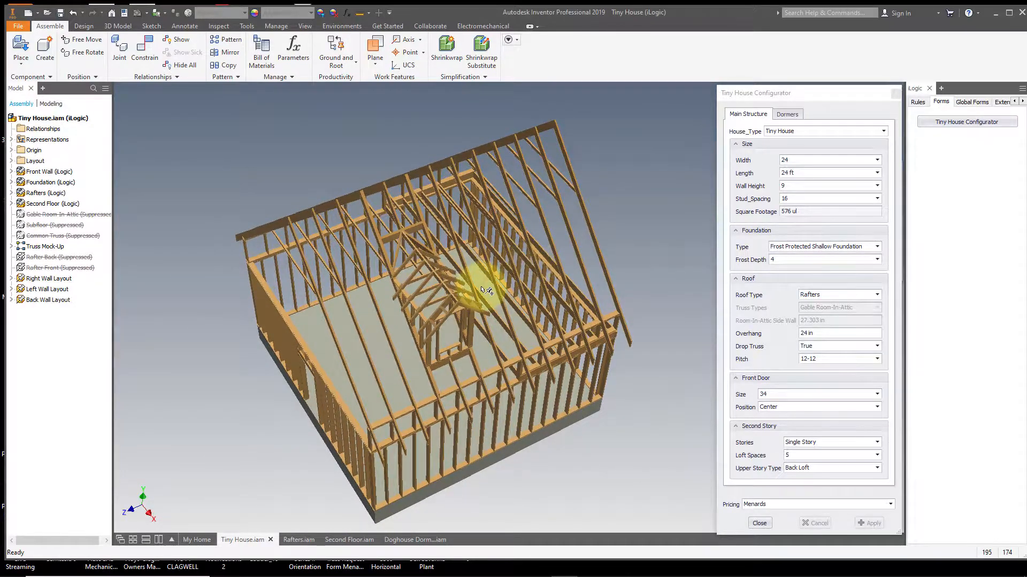
click(558, 227)
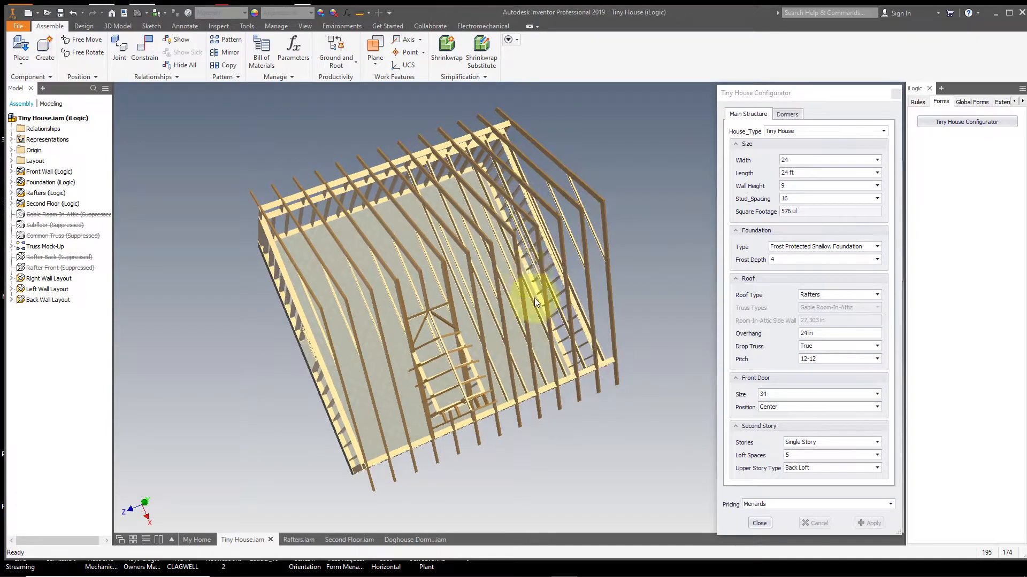
scroll(437, 318, up, 5)
scroll(582, 243, down, 5)
click(641, 197)
key(F6)
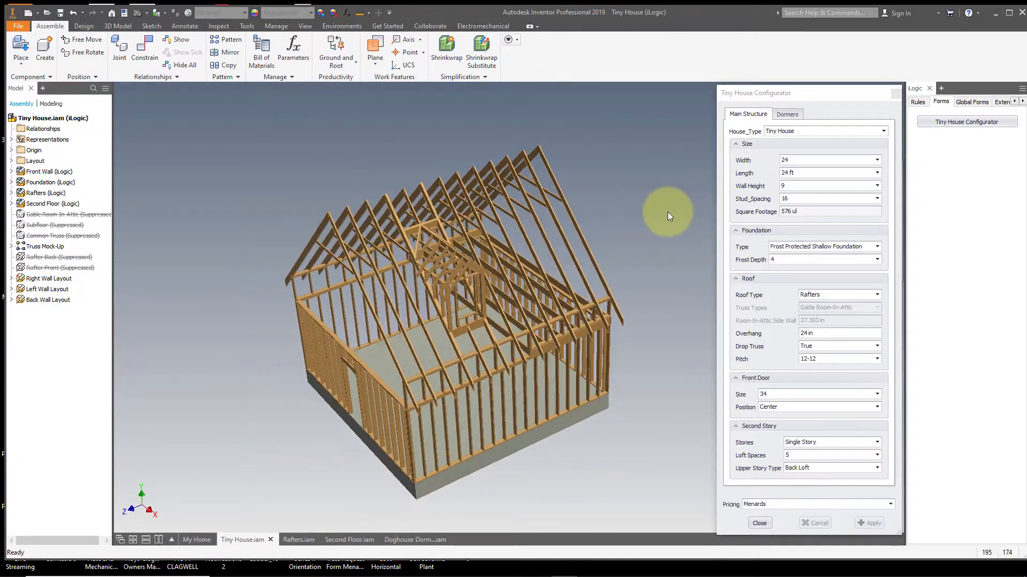
- Set the house length to 28 in the Tiny House Configurator and apply the change
mouse_move(518, 254)
shift+middle_down()
mouse_move(489, 279)
mouse_move(511, 254)
shift+middle_up()
shift+middle_drag(585, 243, 611, 202)
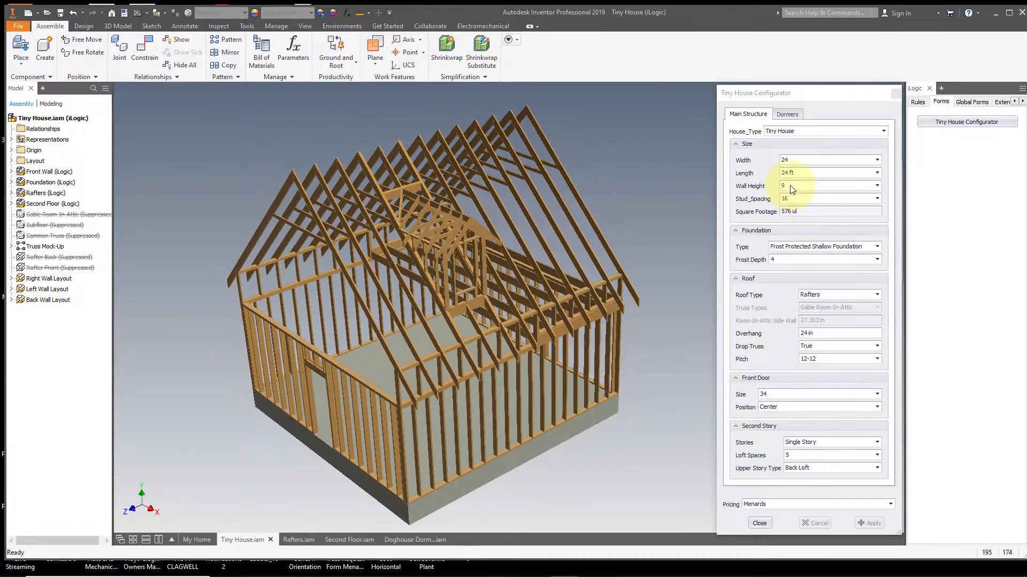
click(789, 177)
click(784, 223)
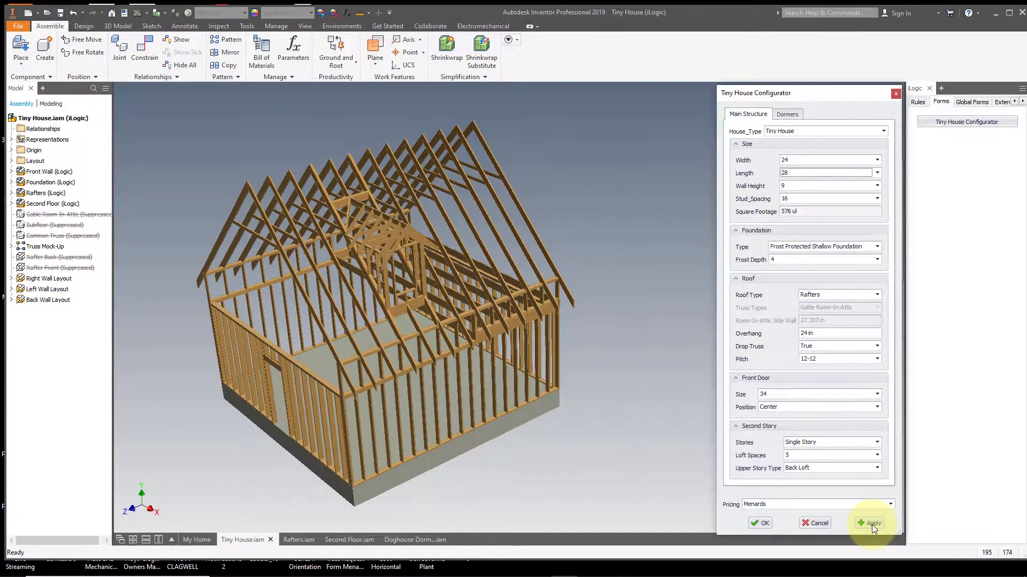
click(872, 524)
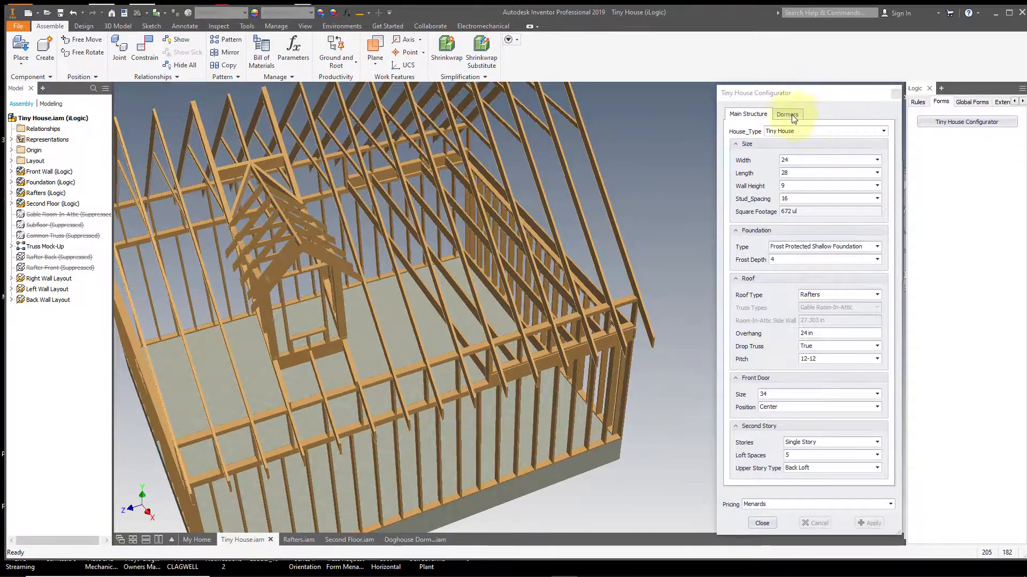
- Show the dormer options in the configurator and examine the right dormer's framing and its position along the roof
click(793, 116)
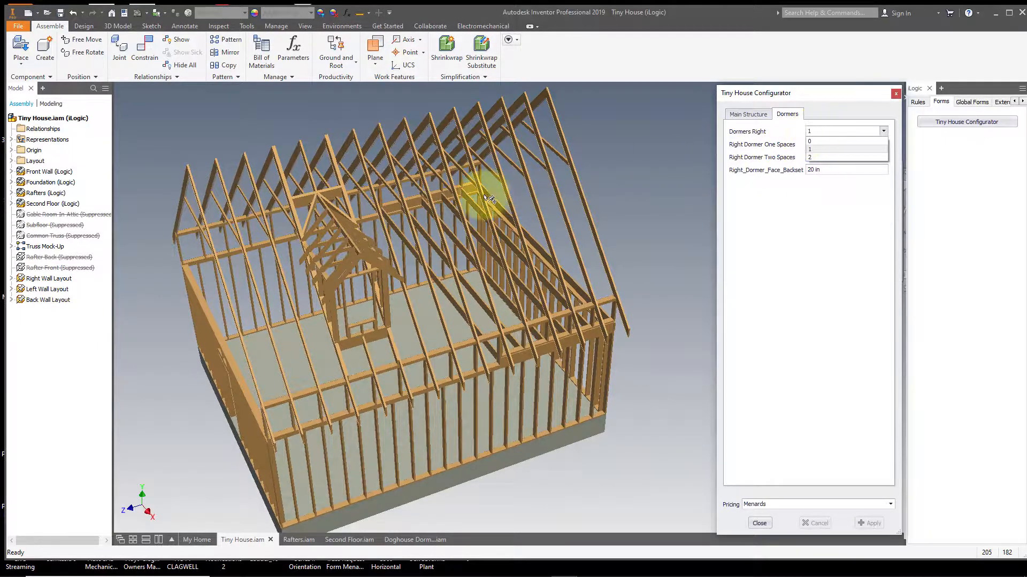
click(674, 162)
drag(828, 99, 731, 111)
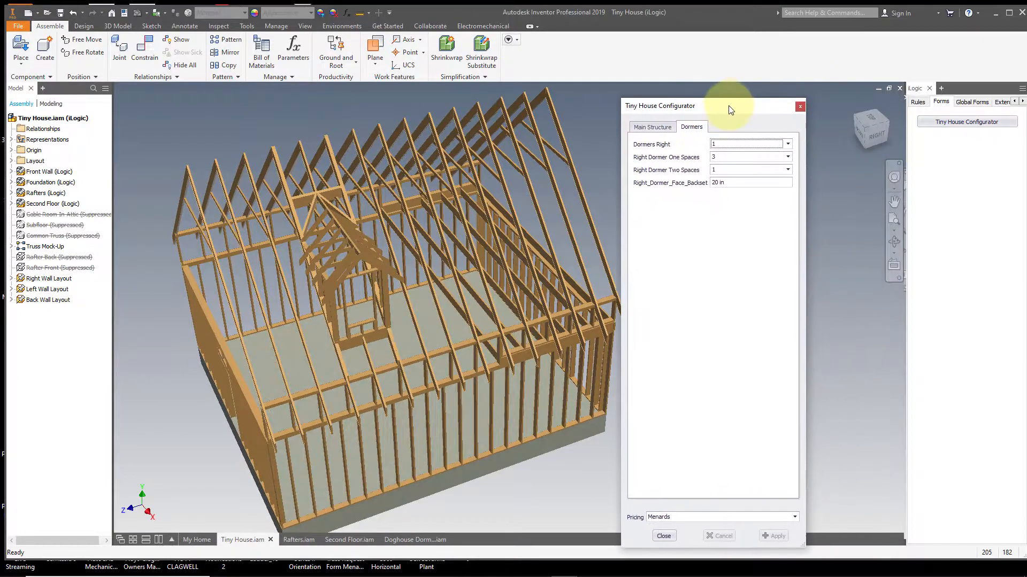
drag(887, 128, 883, 129)
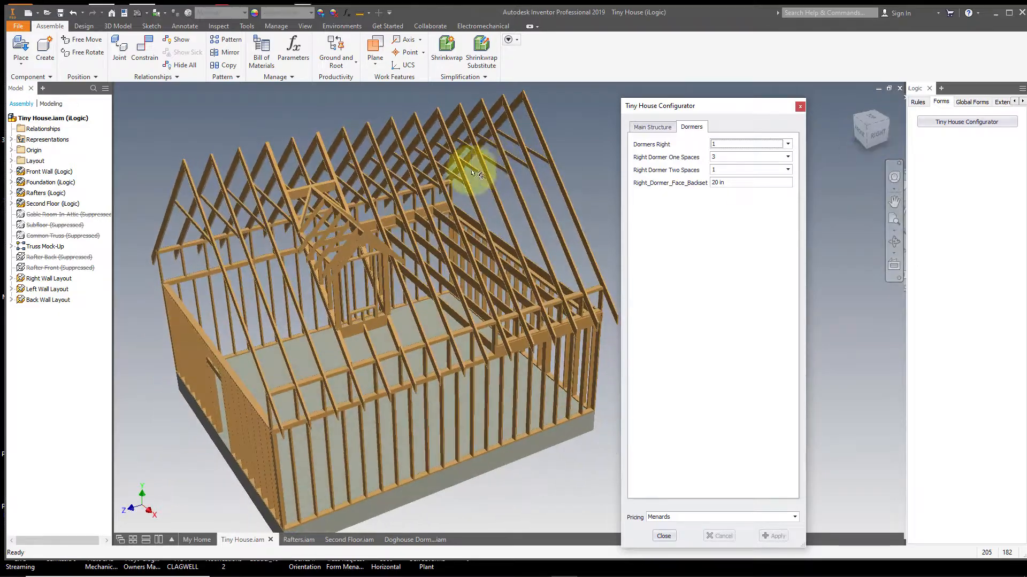
drag(749, 106, 847, 93)
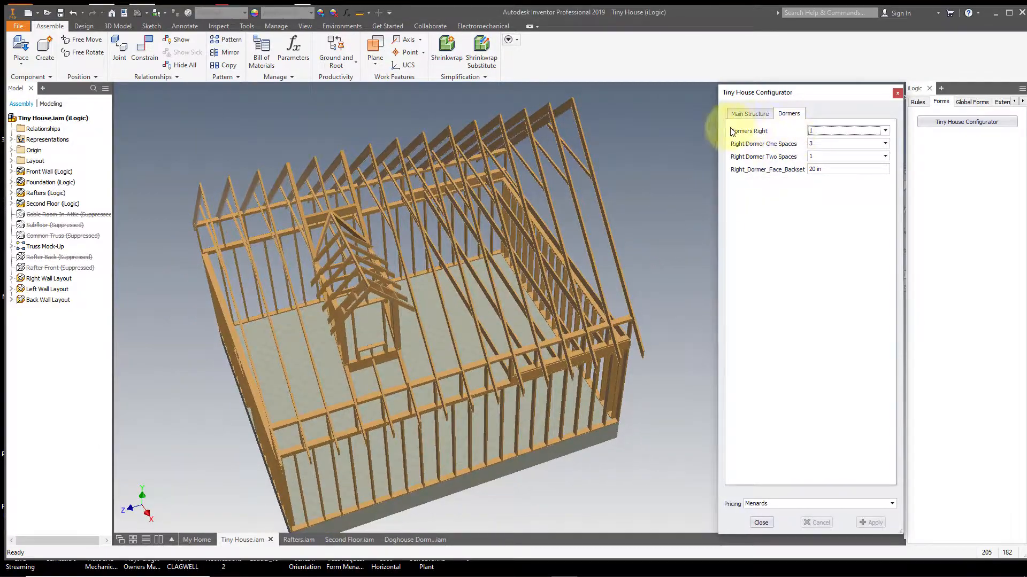
click(374, 289)
click(655, 210)
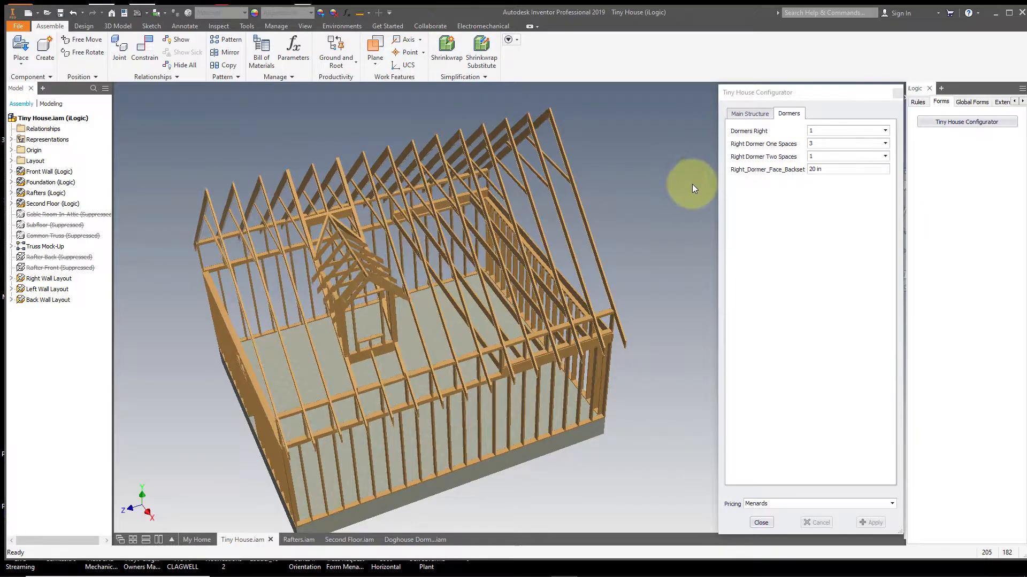
scroll(284, 309, up, 6)
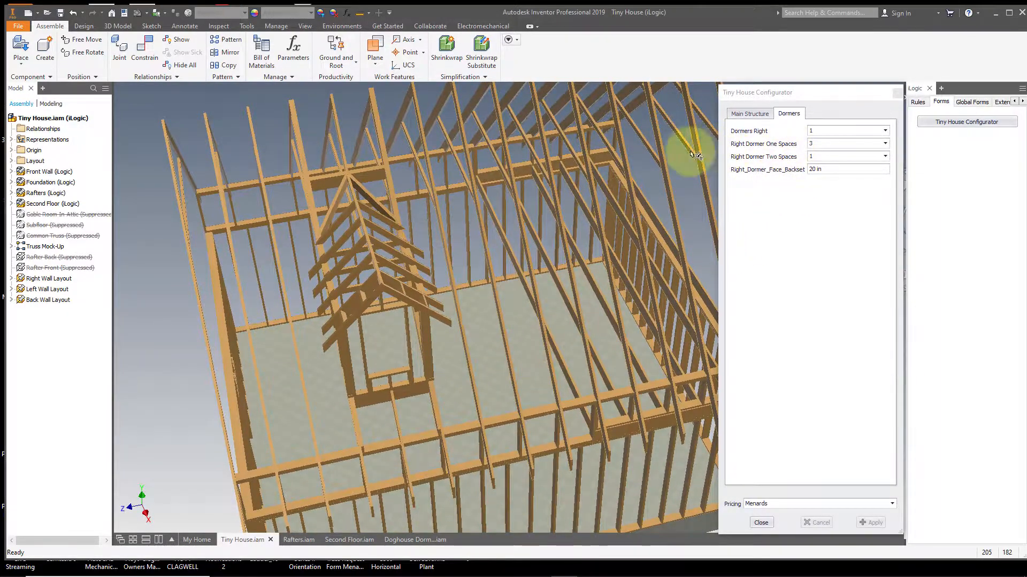
shift+middle_drag(231, 316, 232, 216)
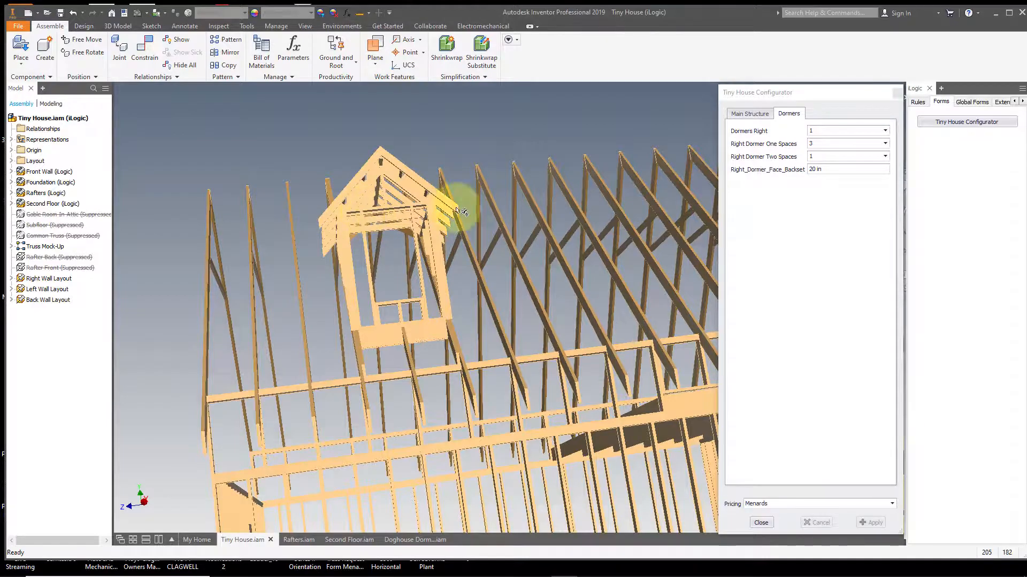
- Set Right Dormer One Spaces to 9, apply it and view the relocated dormer
click(816, 145)
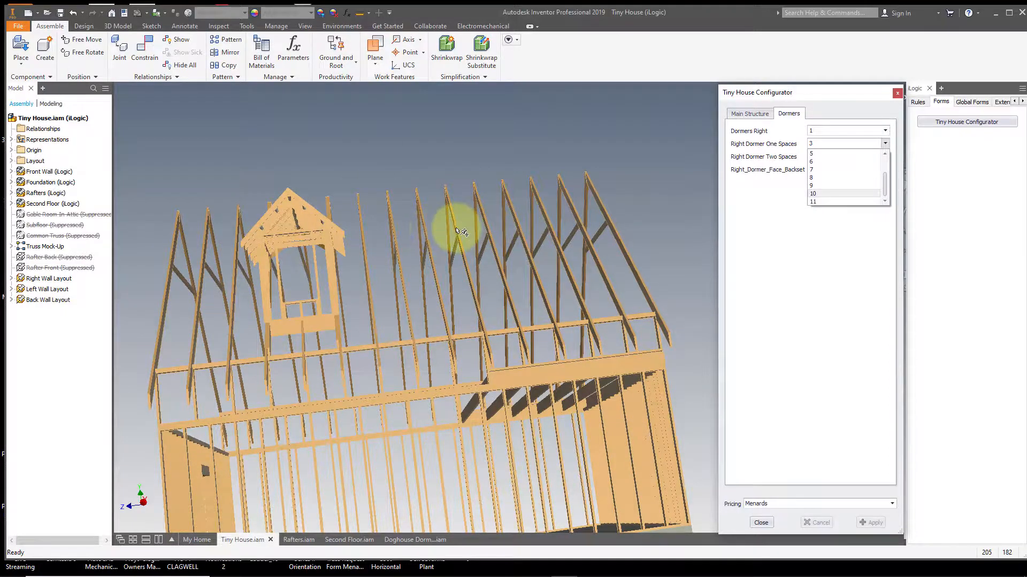
click(468, 171)
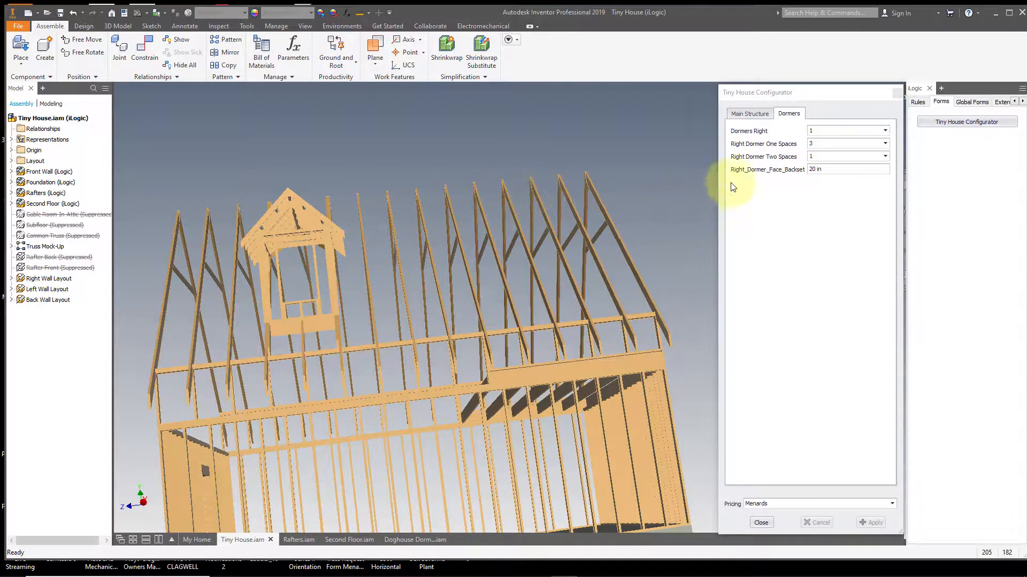
click(819, 146)
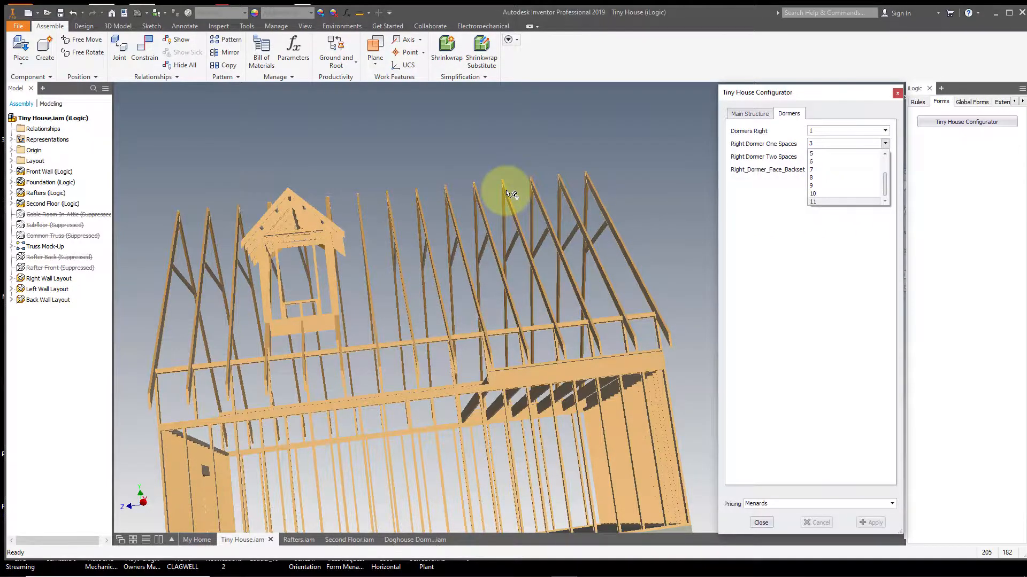
shift+middle_drag(491, 152, 424, 209)
click(844, 201)
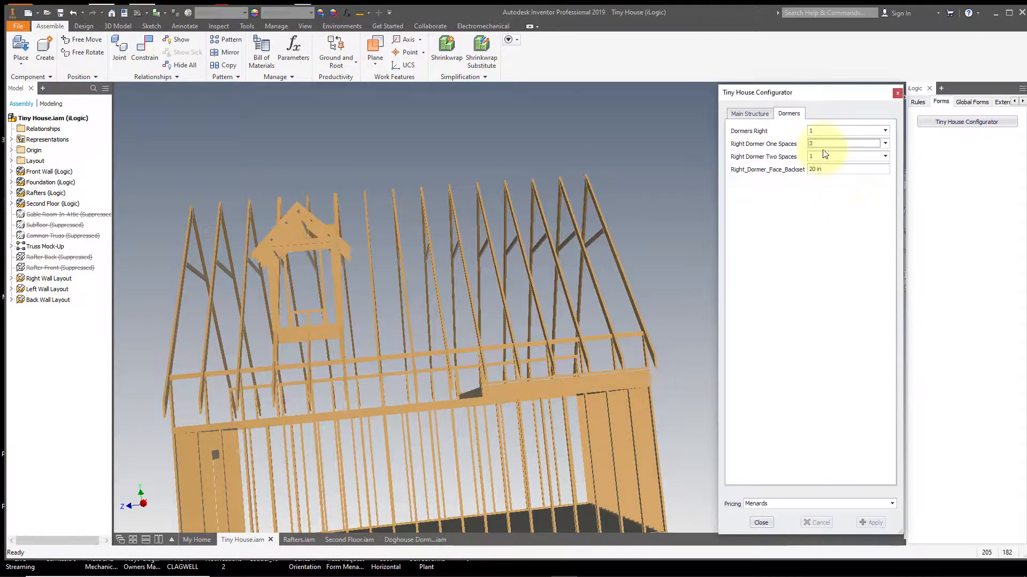
click(822, 147)
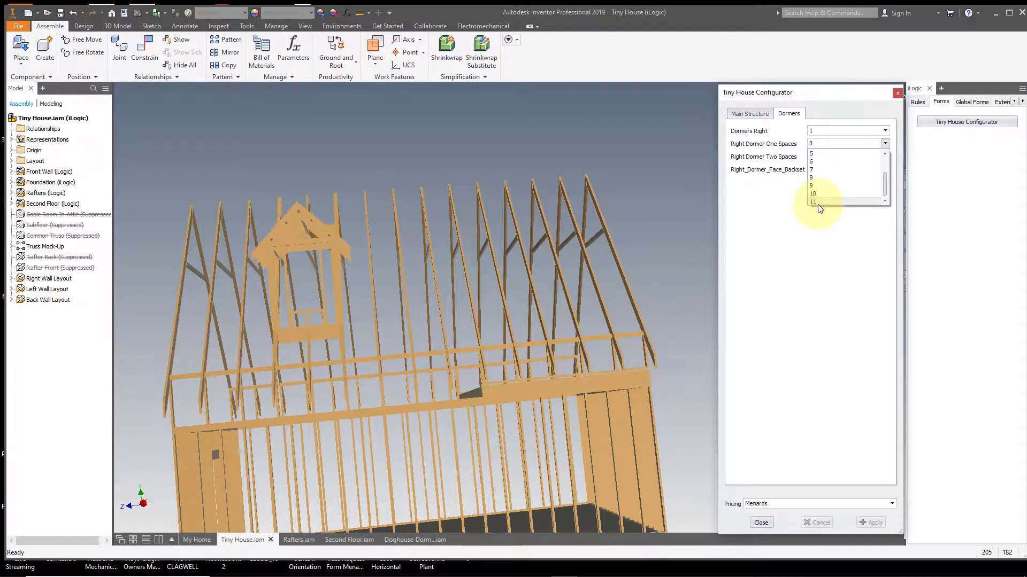
click(813, 185)
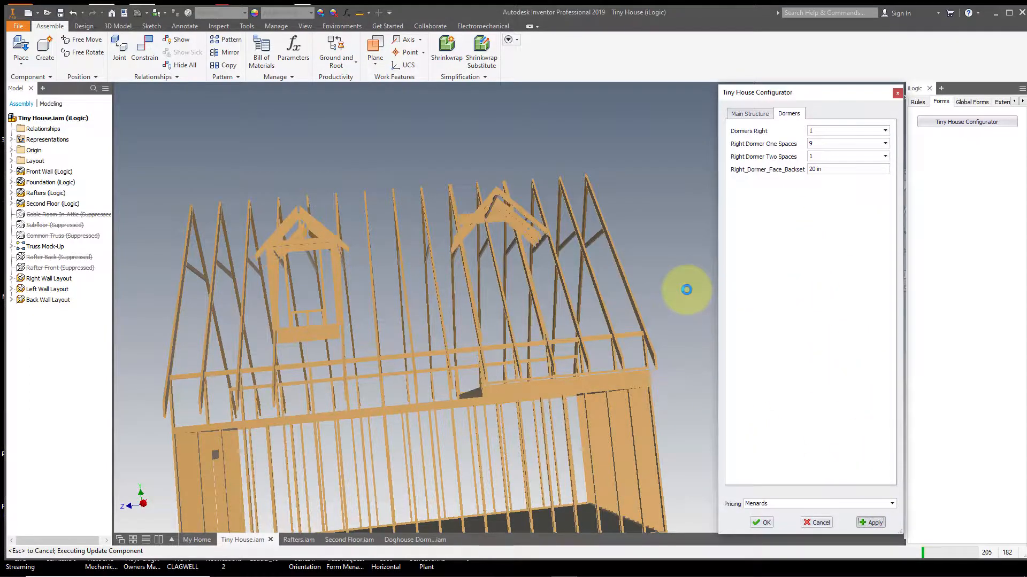
shift+middle_drag(687, 290, 517, 326)
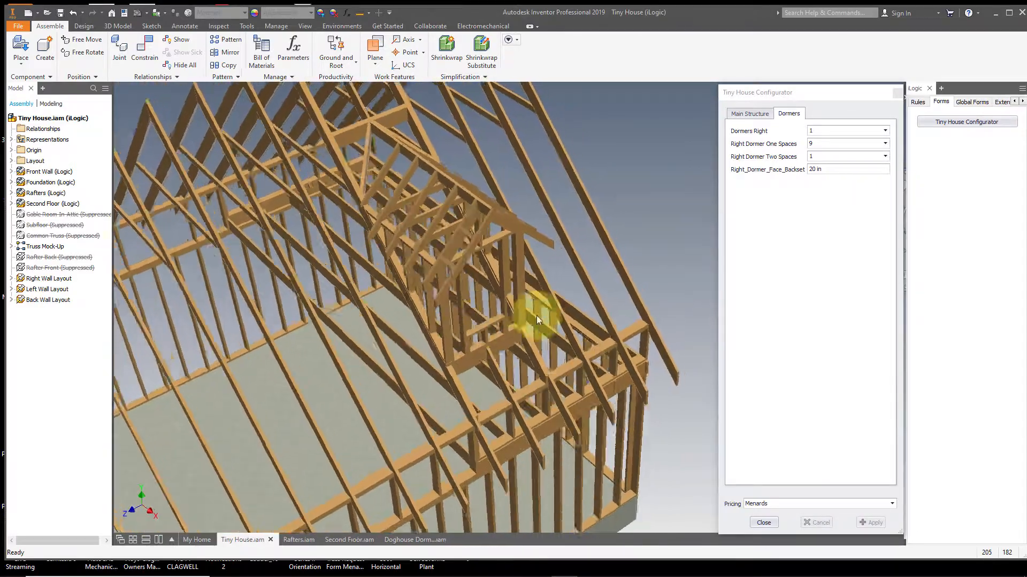
- Set Right Dormer One Spaces to 10, apply it and inspect the dormer ridge where it meets the rafters
click(817, 144)
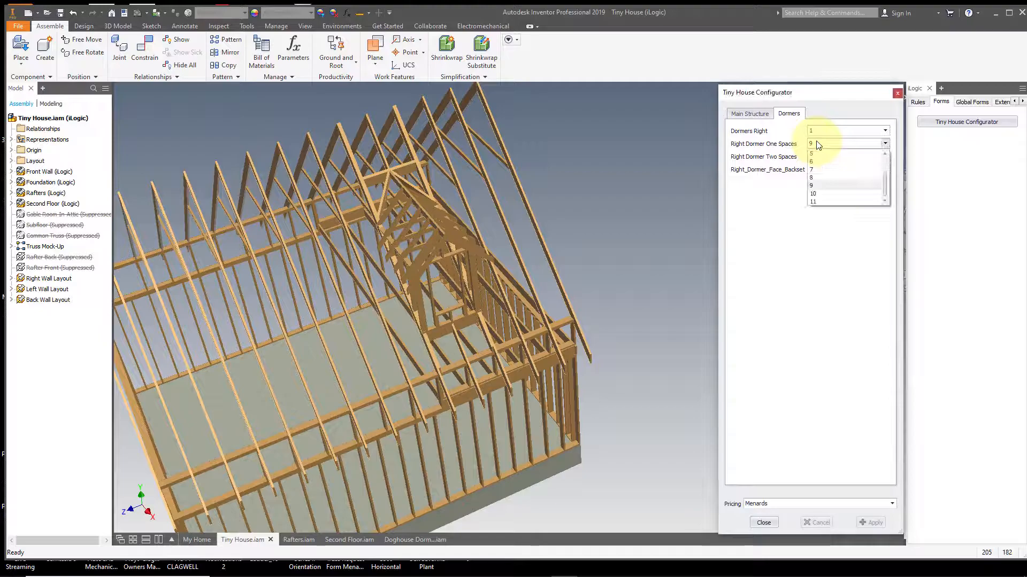
click(814, 194)
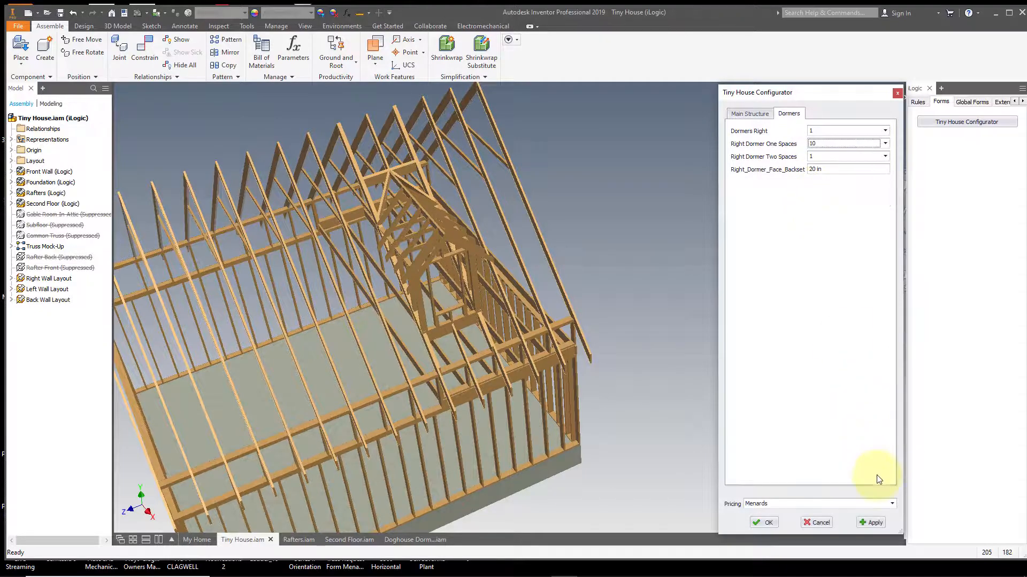
click(876, 523)
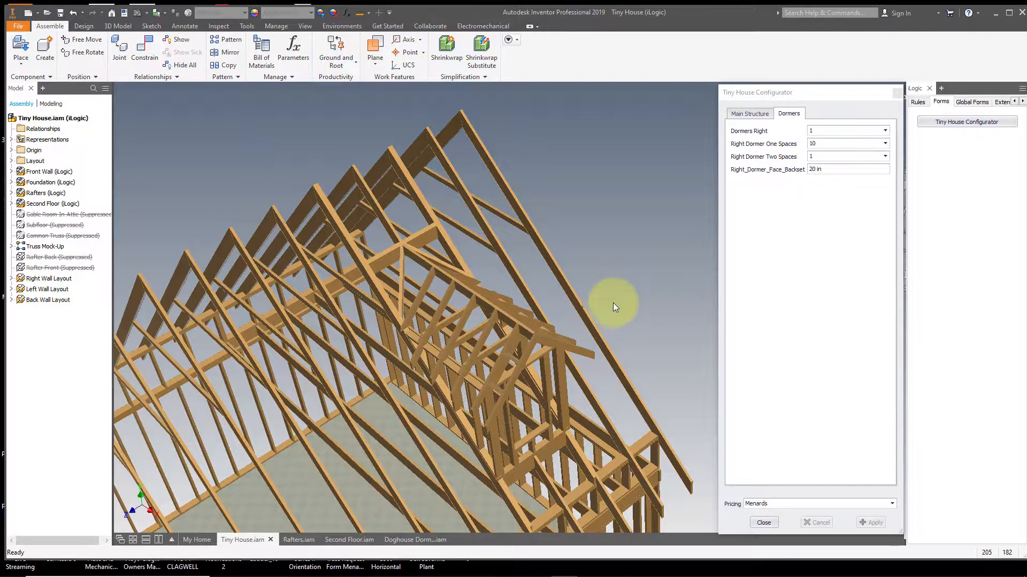
scroll(456, 288, up, 4)
shift+middle_drag(464, 320, 551, 371)
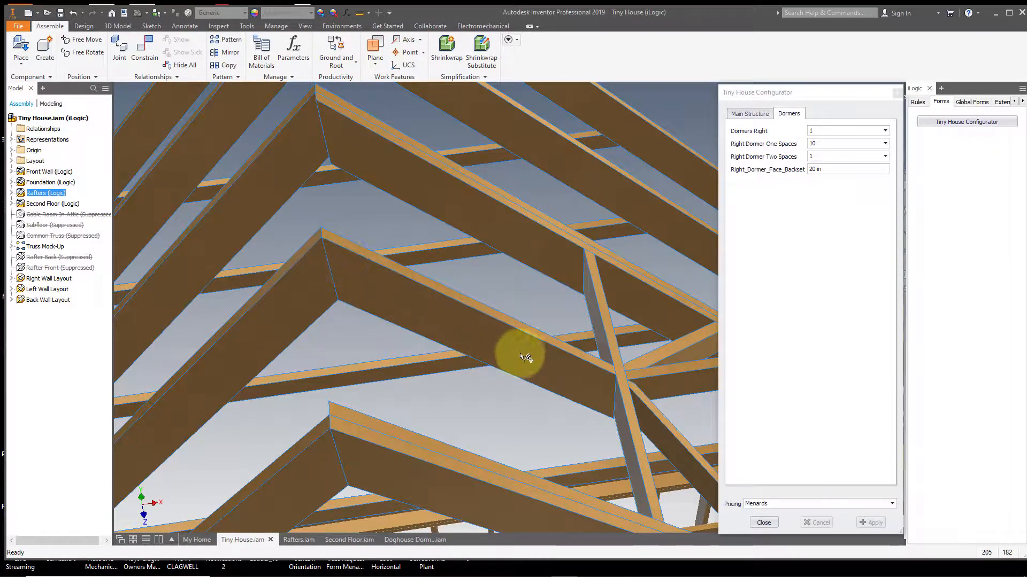
- Open the Rafters assembly from the Tiny House model and bring the right dormer's framing into close view
scroll(598, 384, down, 4)
shift+middle_drag(598, 383, 493, 305)
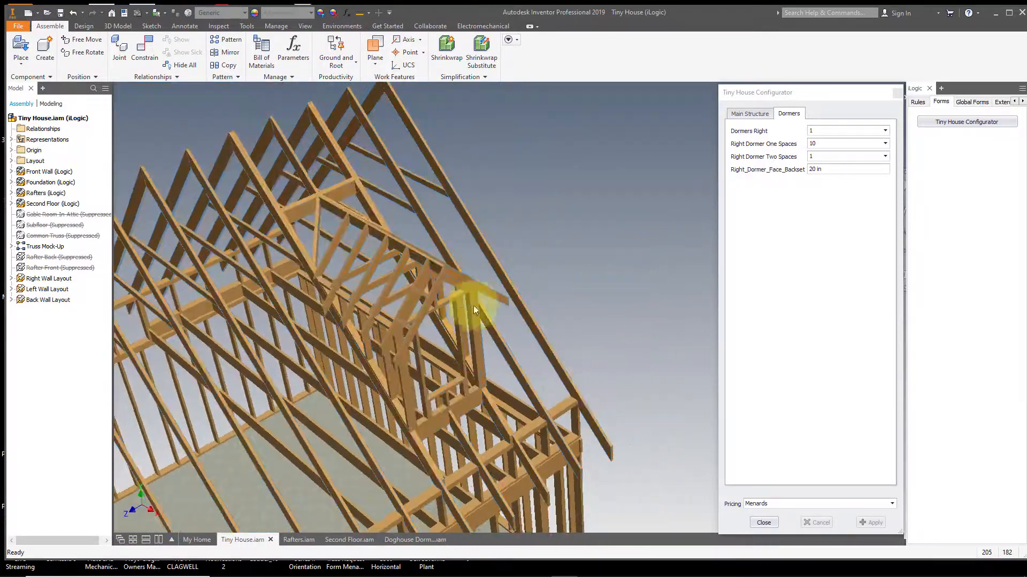
right_click(438, 277)
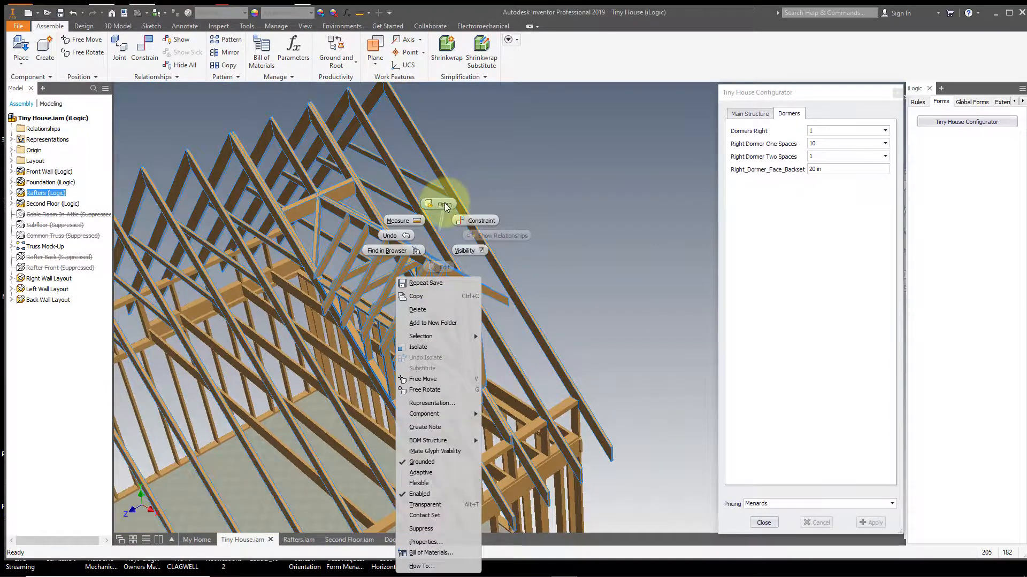
click(444, 204)
scroll(441, 205, down, 5)
shift+middle_drag(440, 207, 582, 312)
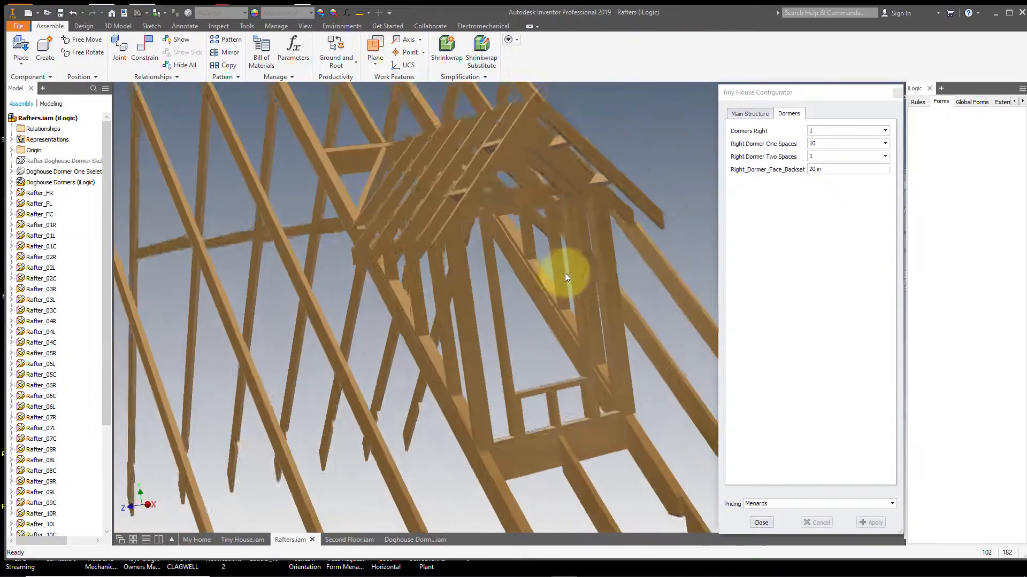
- Open the Doghouse Dormers assembly and examine how the dormer ridge and header meet the adjoining roof rafters
click(516, 234)
right_click(517, 234)
click(525, 208)
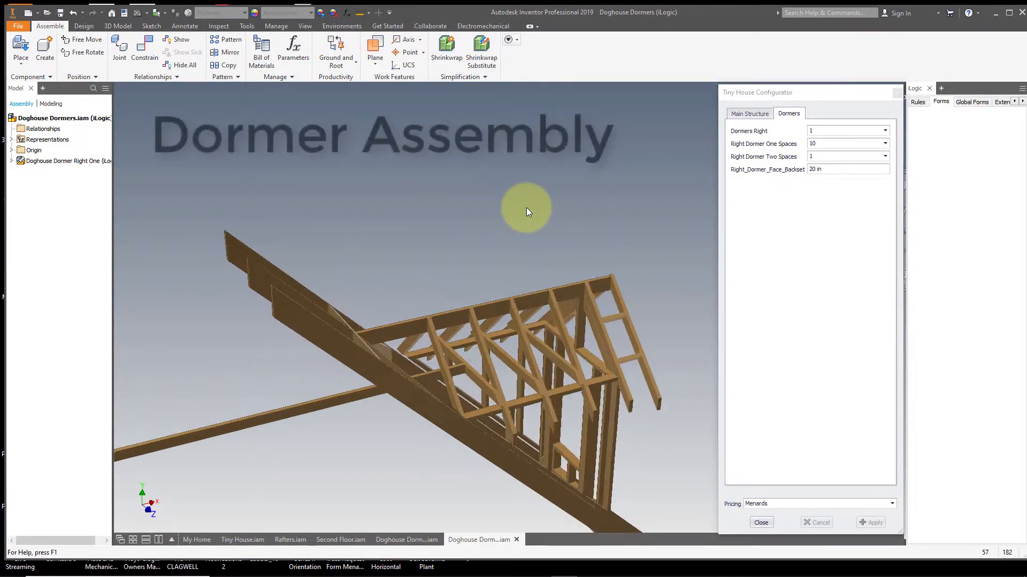
click(368, 395)
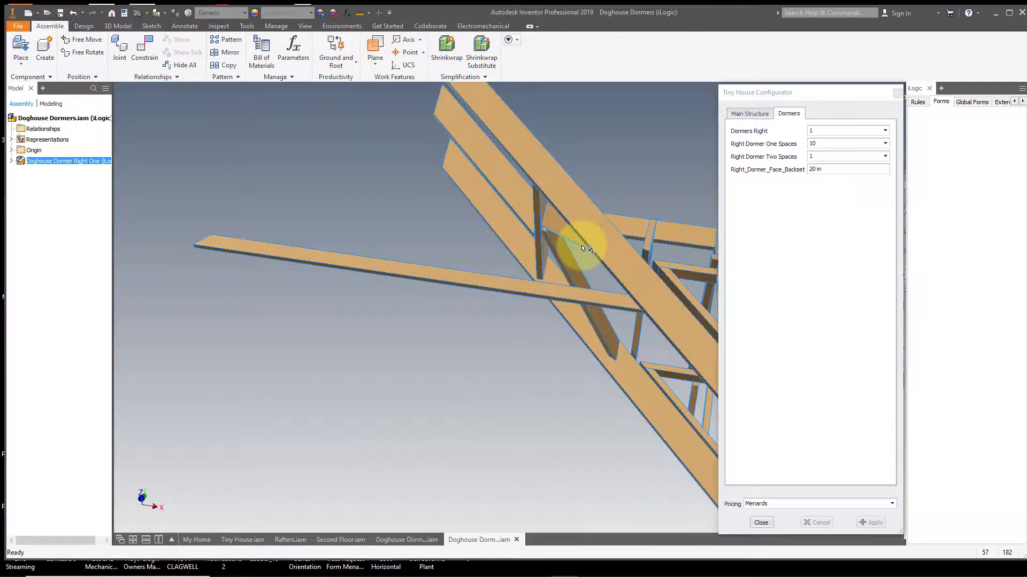
shift+middle_drag(459, 225, 538, 222)
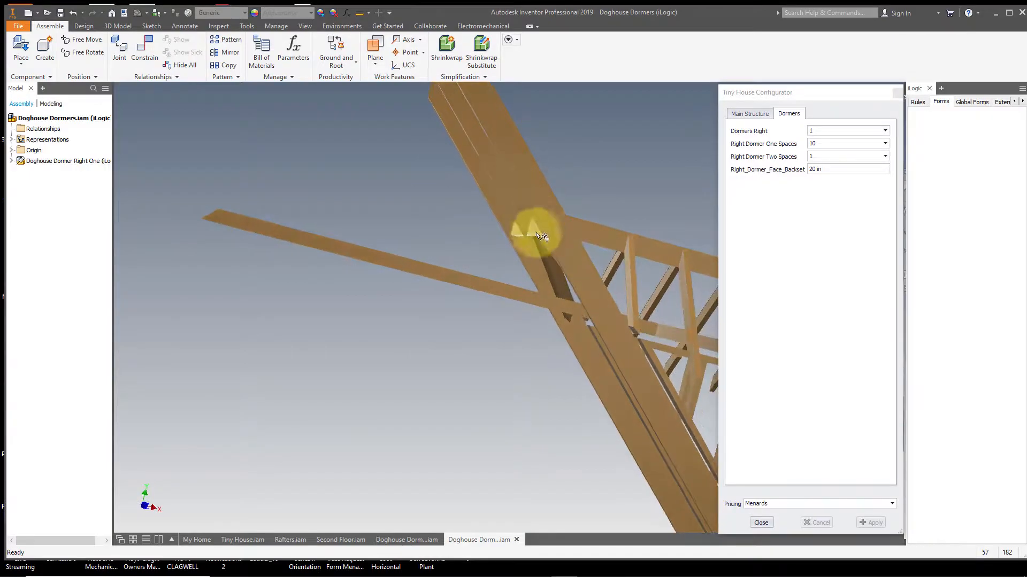
shift+middle_drag(597, 307, 597, 188)
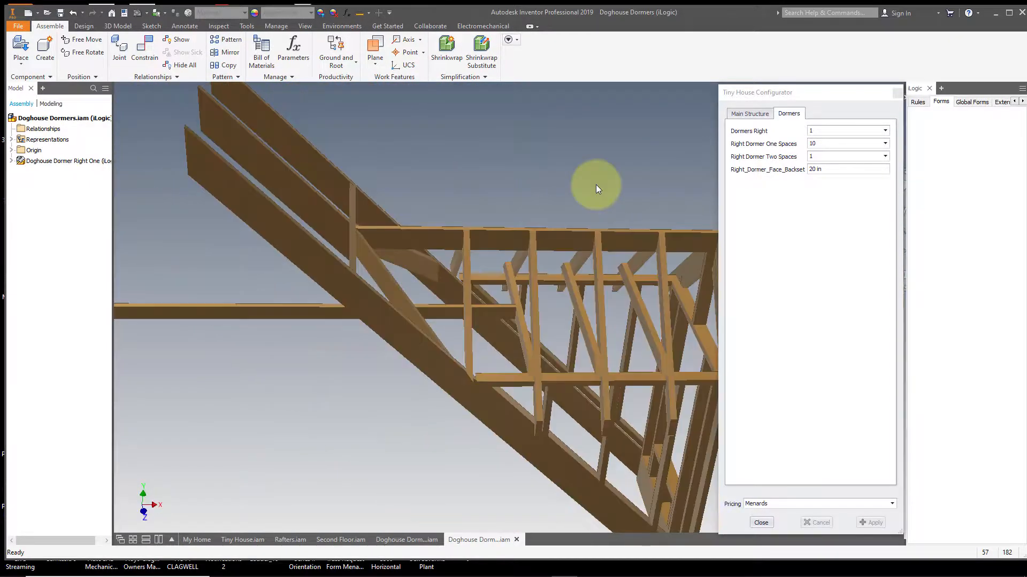
scroll(596, 185, down, 5)
shift+middle_drag(523, 351, 407, 558)
- Return to the Tiny House assembly to view the roof, and reopen its Rafters assembly
click(406, 540)
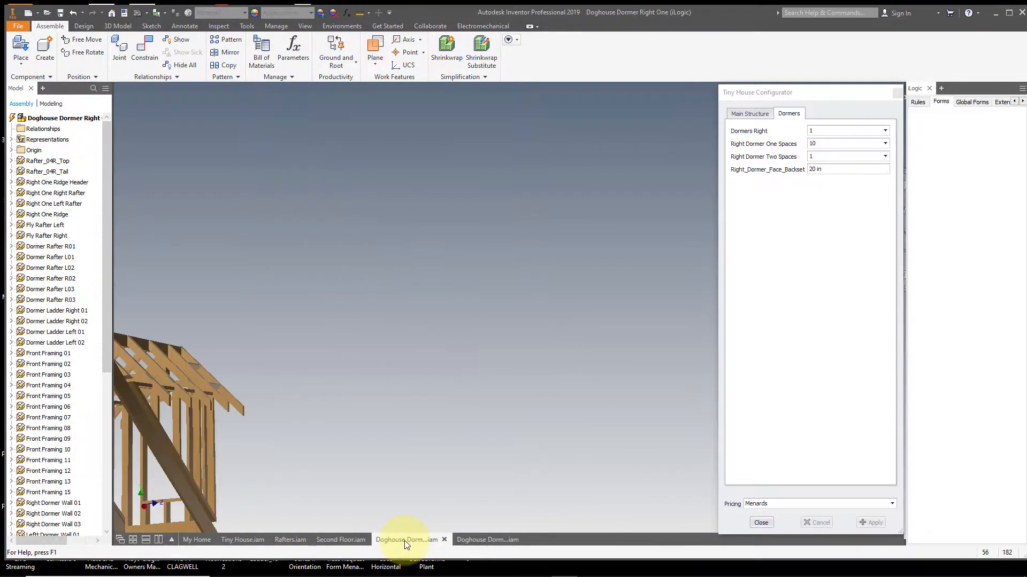
click(297, 539)
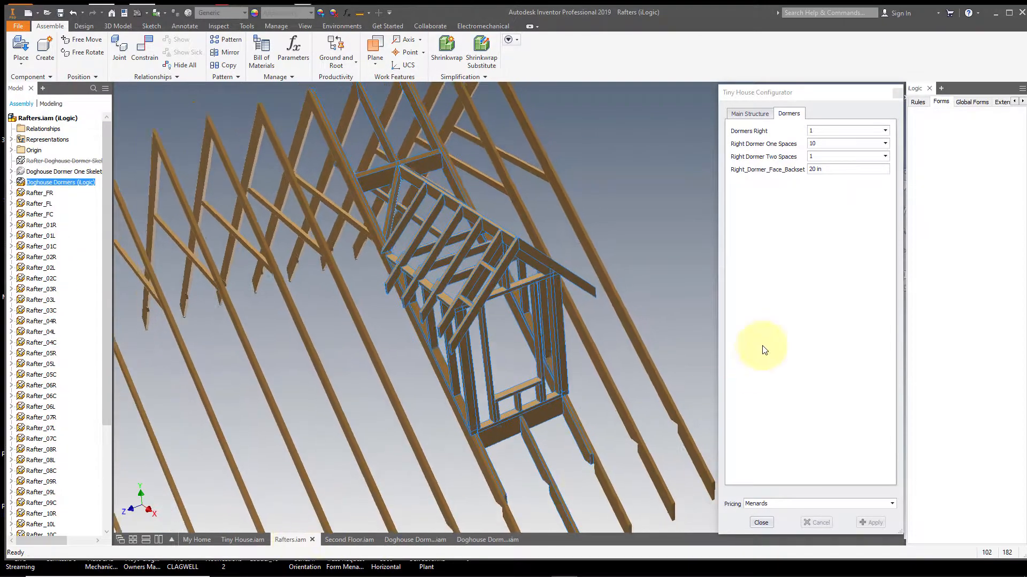
click(255, 540)
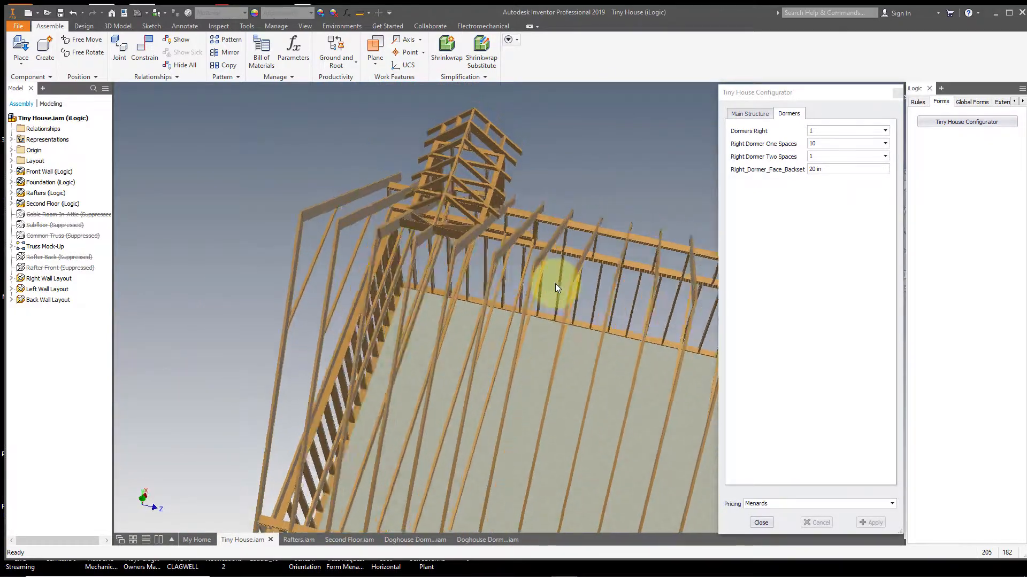
click(352, 270)
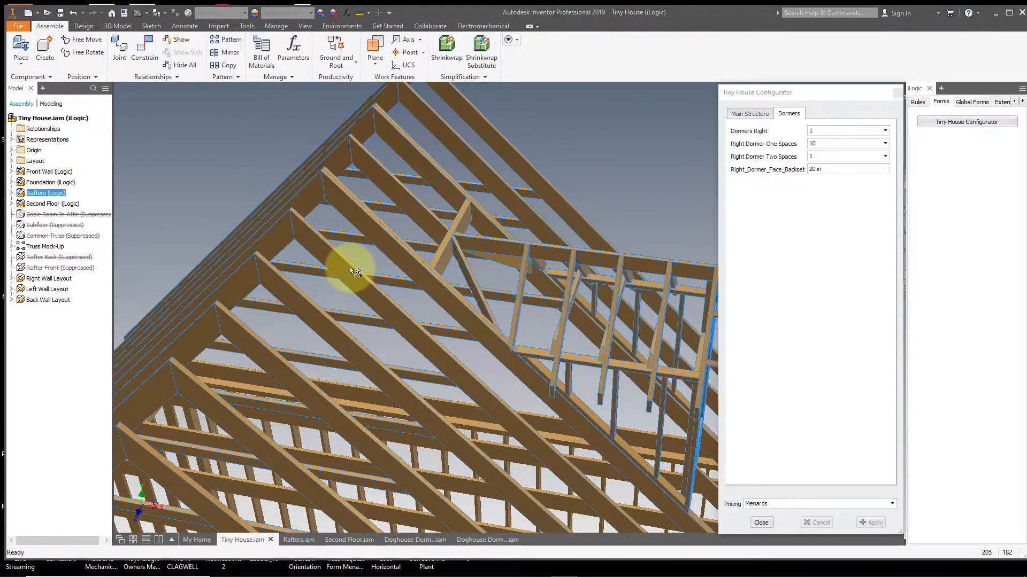
right_click(349, 268)
click(353, 202)
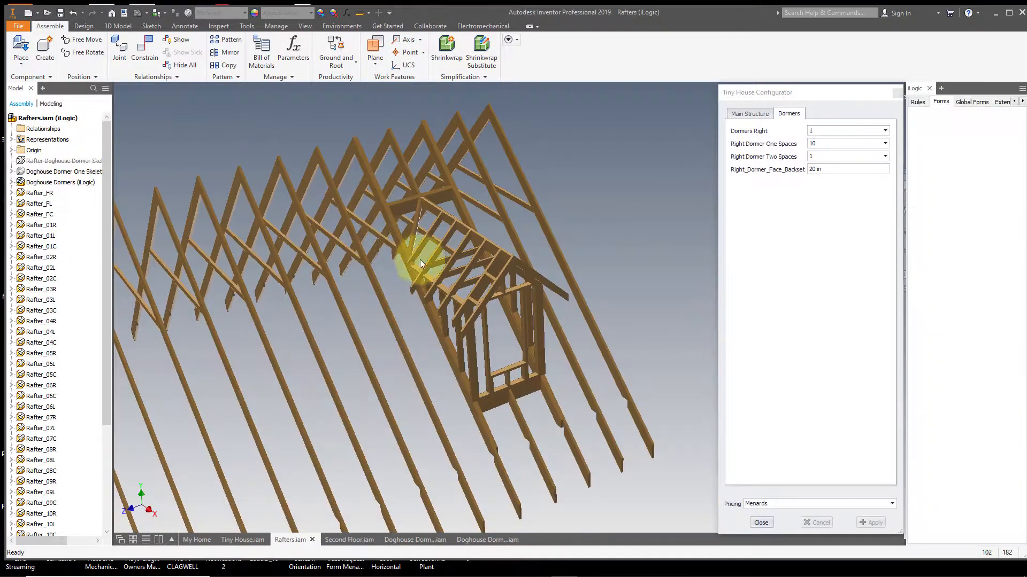
- Open the Rafter_09R part from the Rafters assembly, examine the single rafter's shape, and close the part
right_click(354, 218)
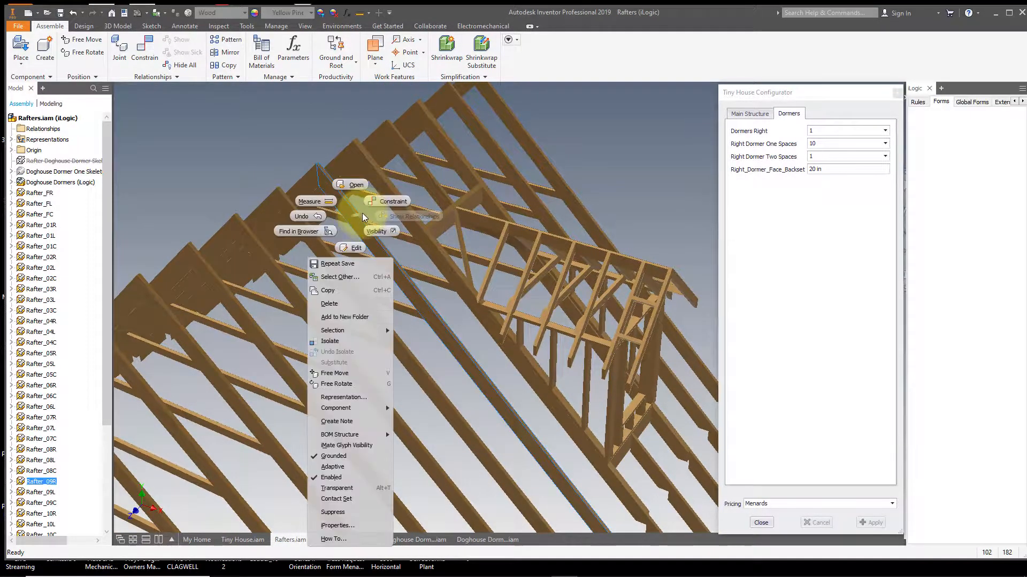
click(365, 187)
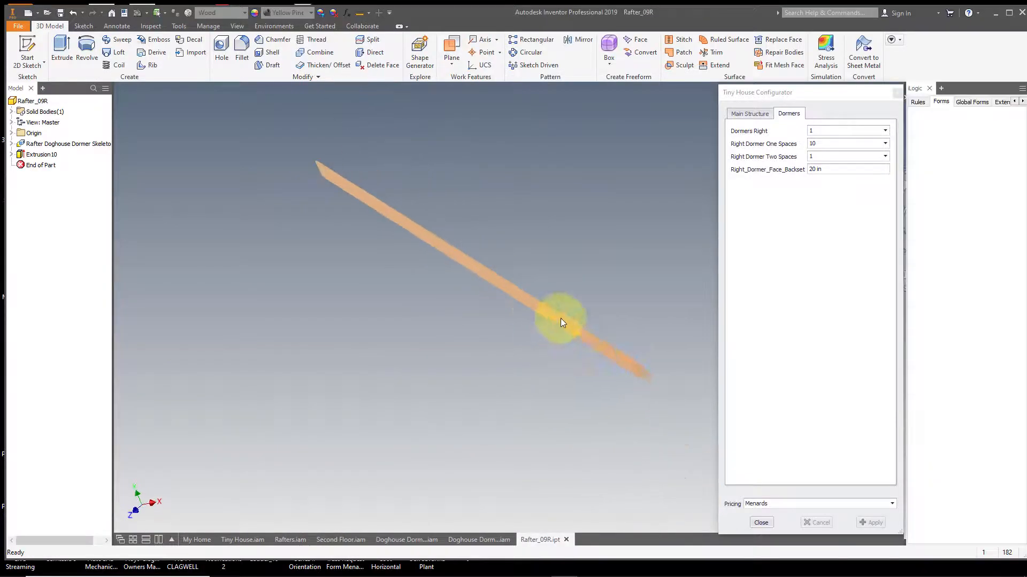
shift+middle_drag(575, 328, 288, 260)
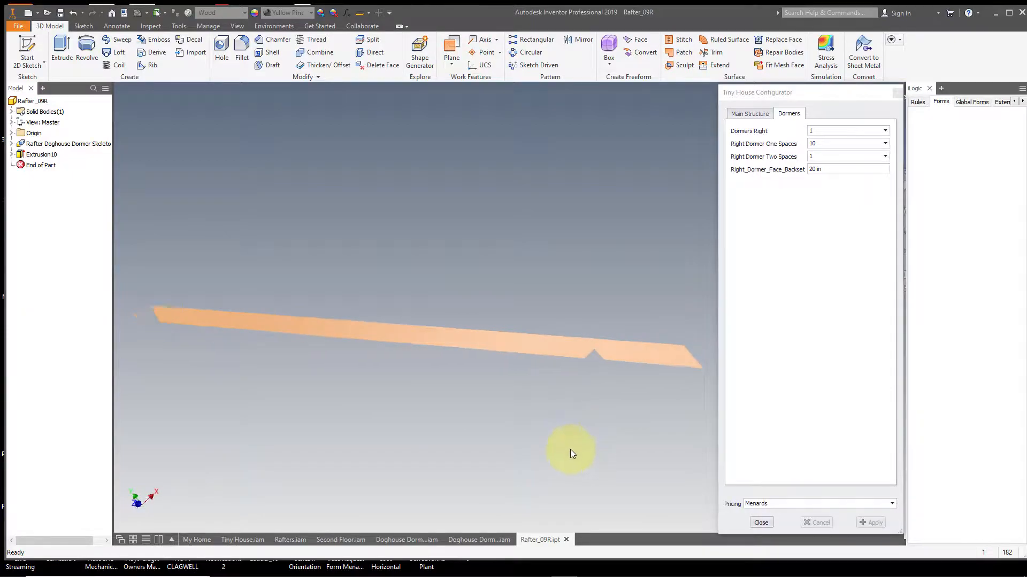
shift+middle_drag(570, 451, 600, 452)
click(566, 540)
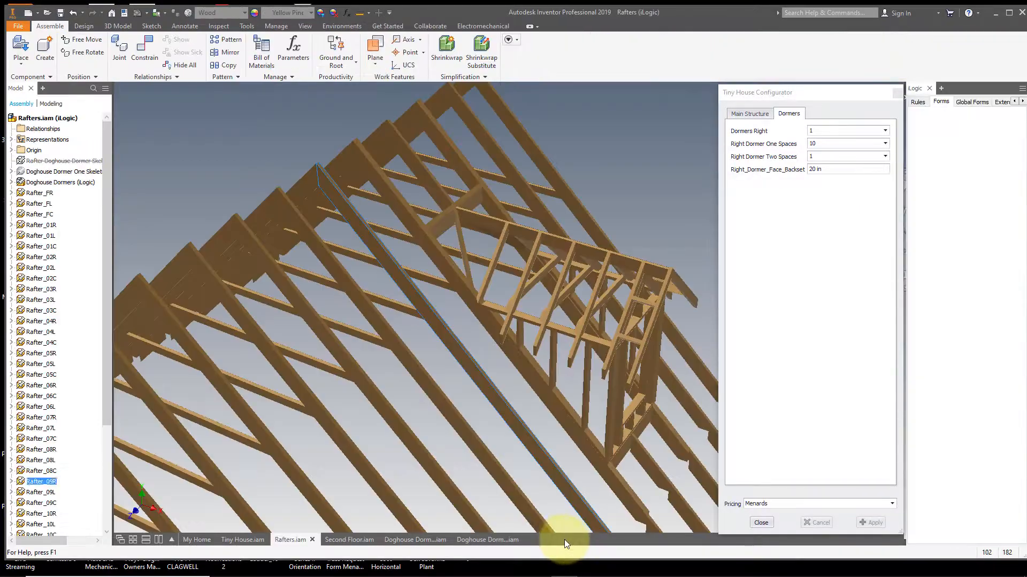
- Examine the rafter framing around the dormer opening and the ceiling members from above and below
shift+middle_drag(541, 541, 567, 210)
click(567, 211)
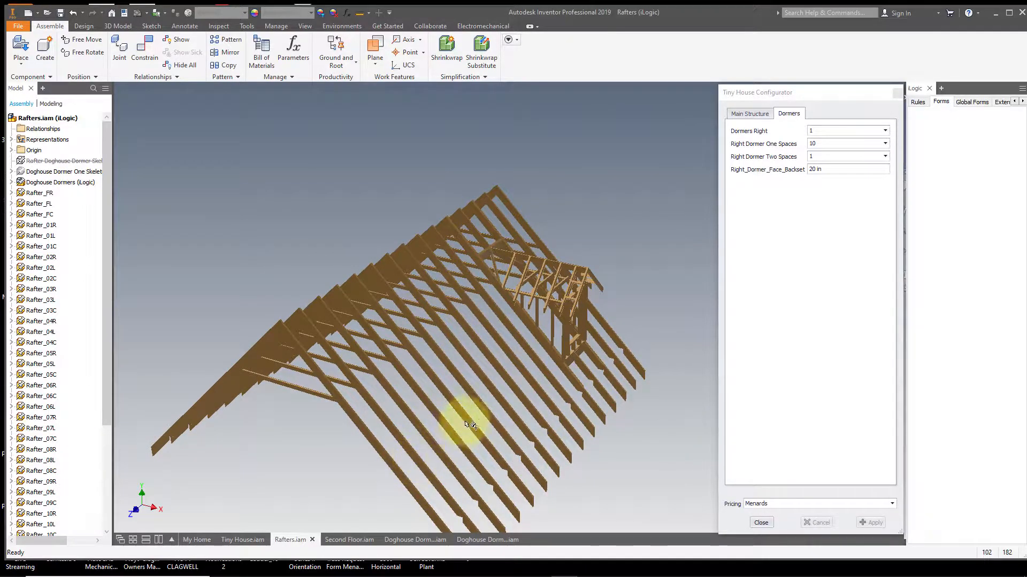
shift+middle_drag(531, 236, 418, 371)
scroll(448, 390, down, 4)
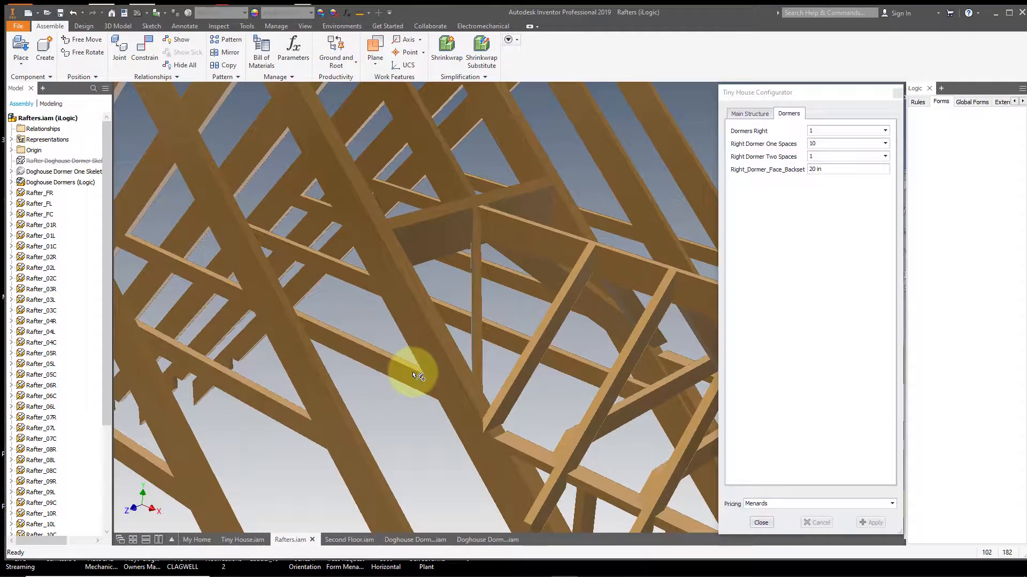
shift+middle_drag(553, 375, 537, 266)
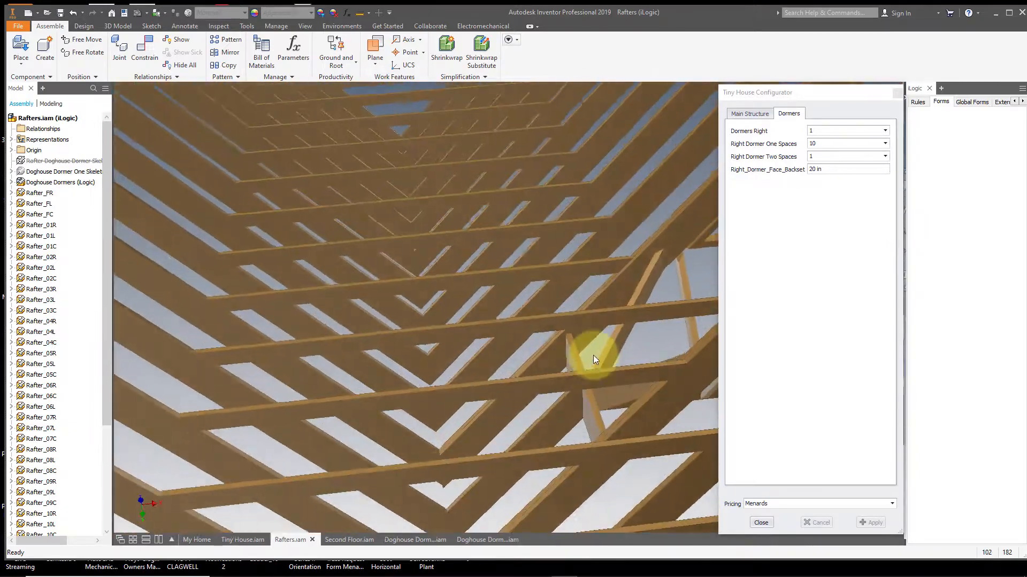
shift+middle_drag(592, 355, 486, 292)
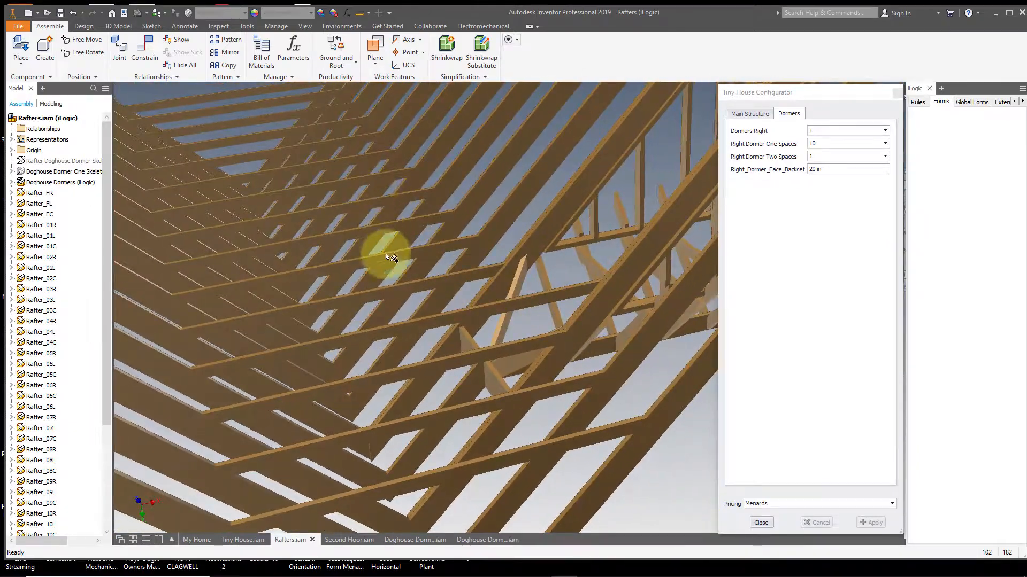
shift+middle_drag(466, 393, 368, 244)
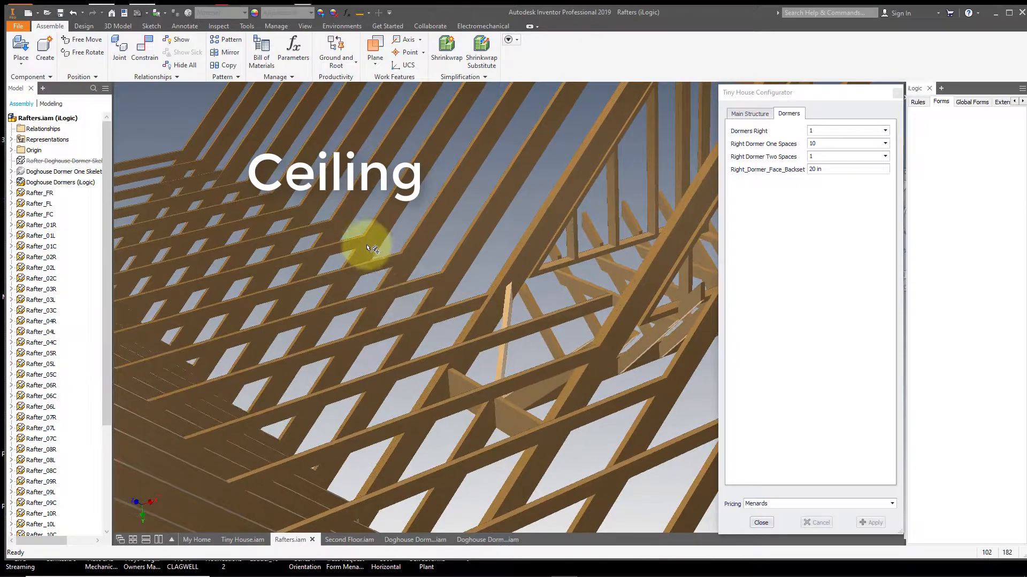
shift+middle_drag(556, 319, 504, 216)
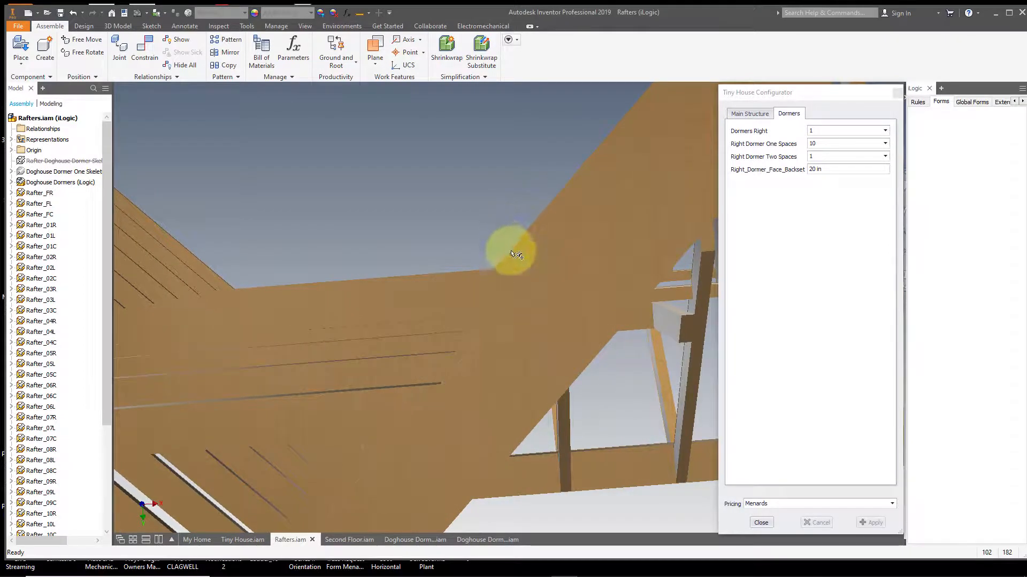
shift+middle_drag(497, 338, 304, 511)
scroll(534, 194, down, 6)
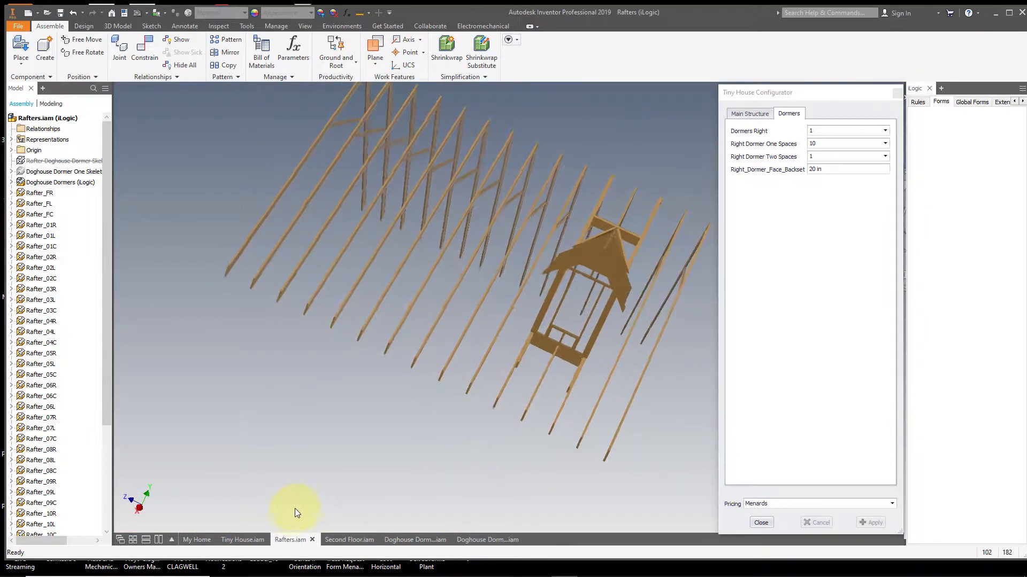
- Return to the Tiny House assembly, set the house length to 16, apply it and view the shortened framing
click(245, 541)
scroll(440, 420, down, 5)
shift+middle_drag(574, 298, 659, 329)
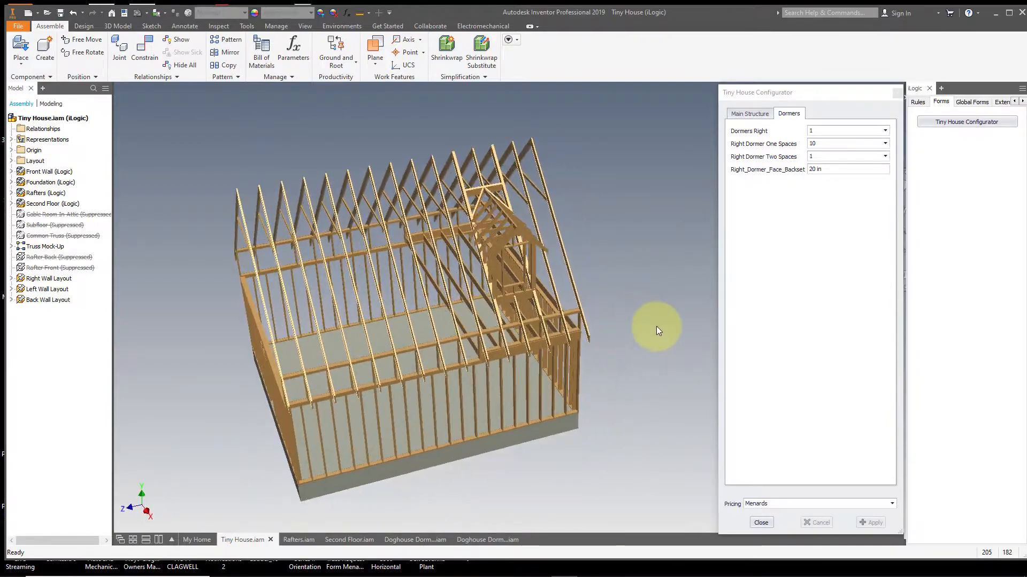
click(750, 114)
shift+middle_drag(625, 235, 620, 250)
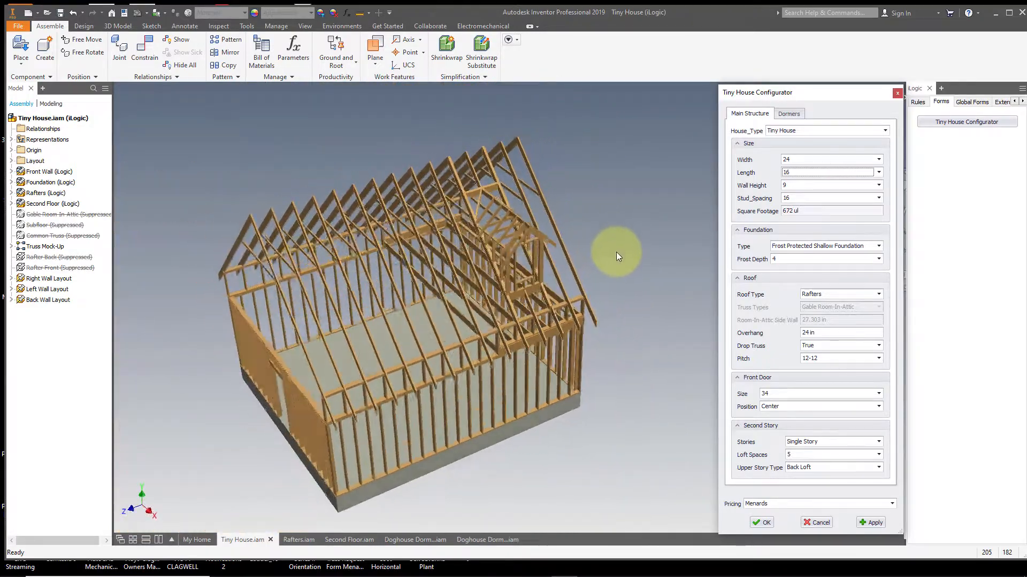
click(616, 217)
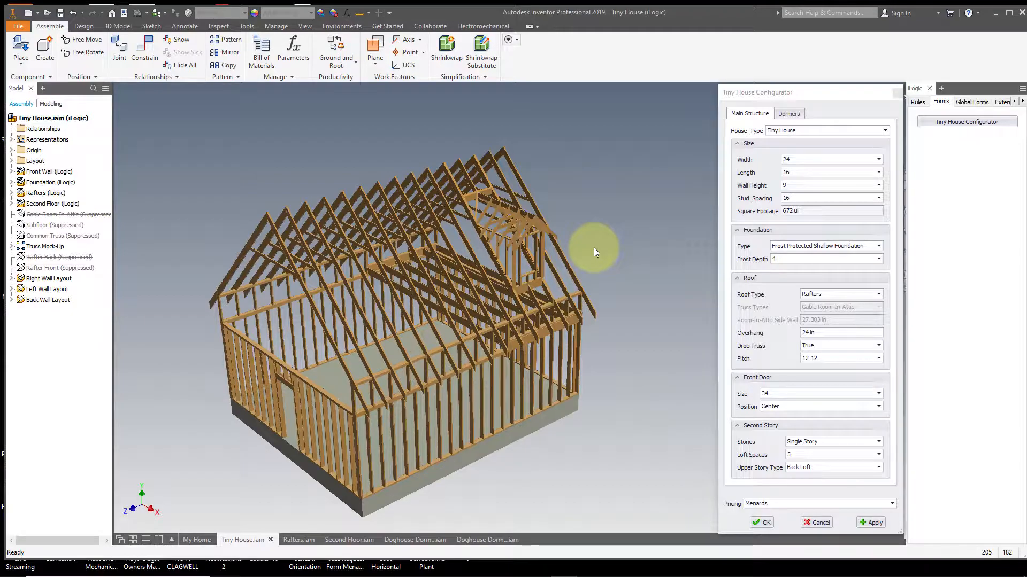
click(873, 522)
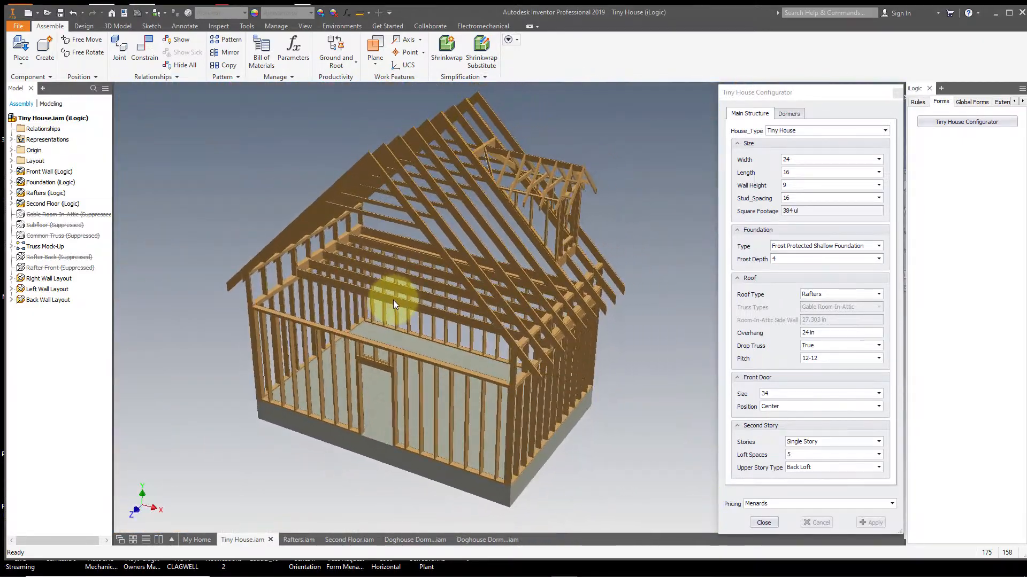
shift+middle_drag(425, 311, 637, 346)
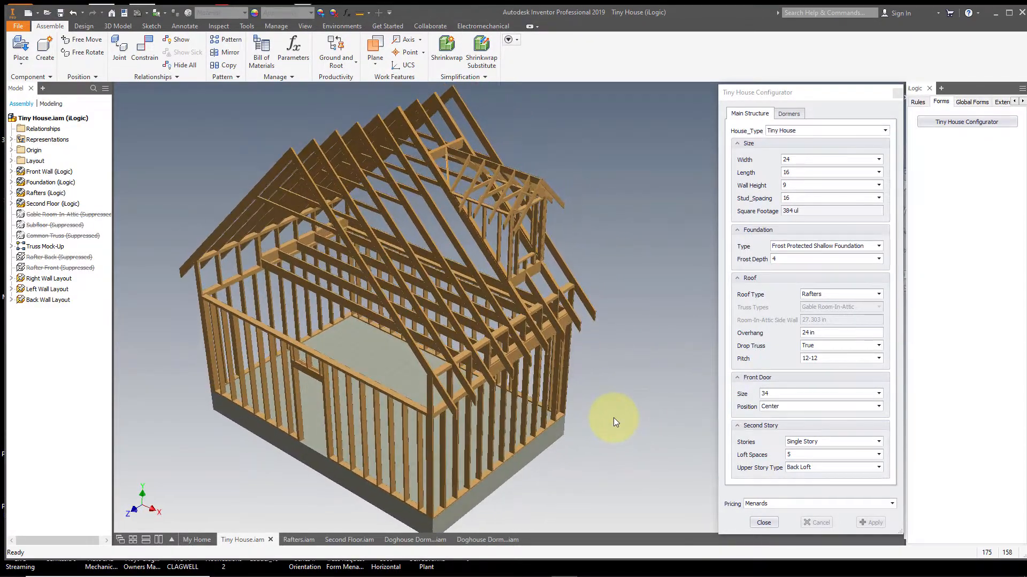
- Set Loft Spaces to 4 in the second story settings and apply the change
click(792, 456)
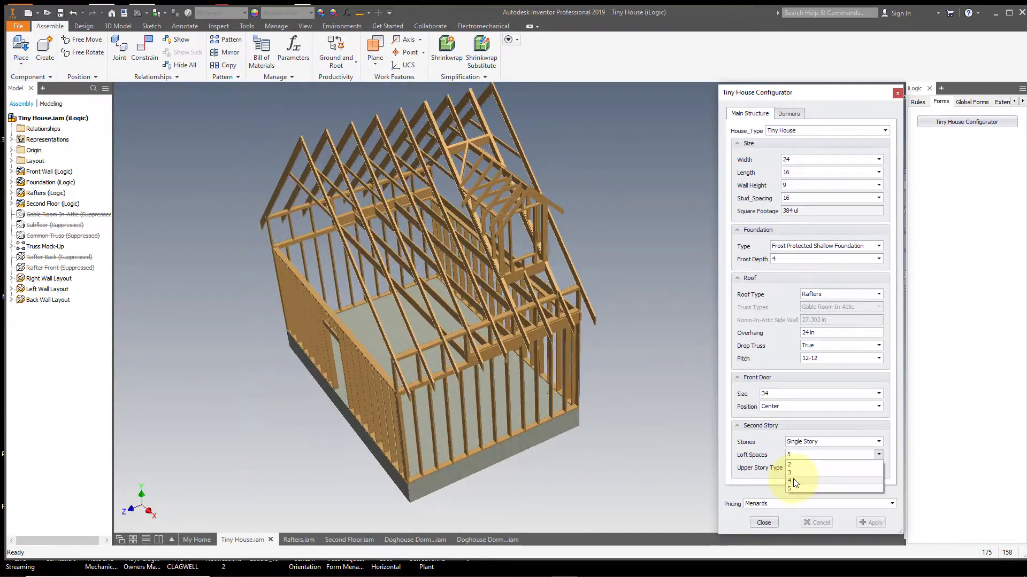
click(794, 481)
click(871, 524)
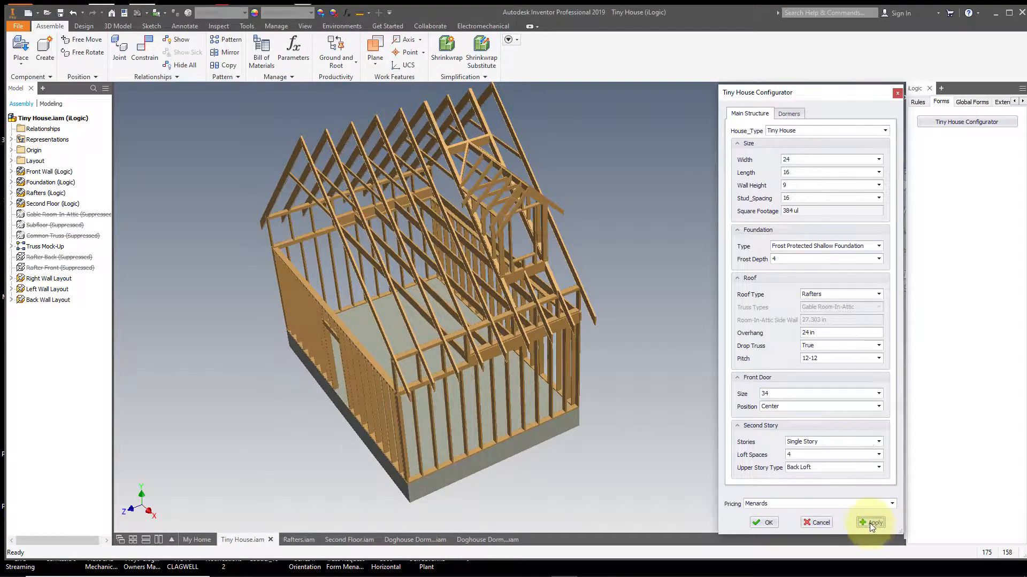
click(680, 431)
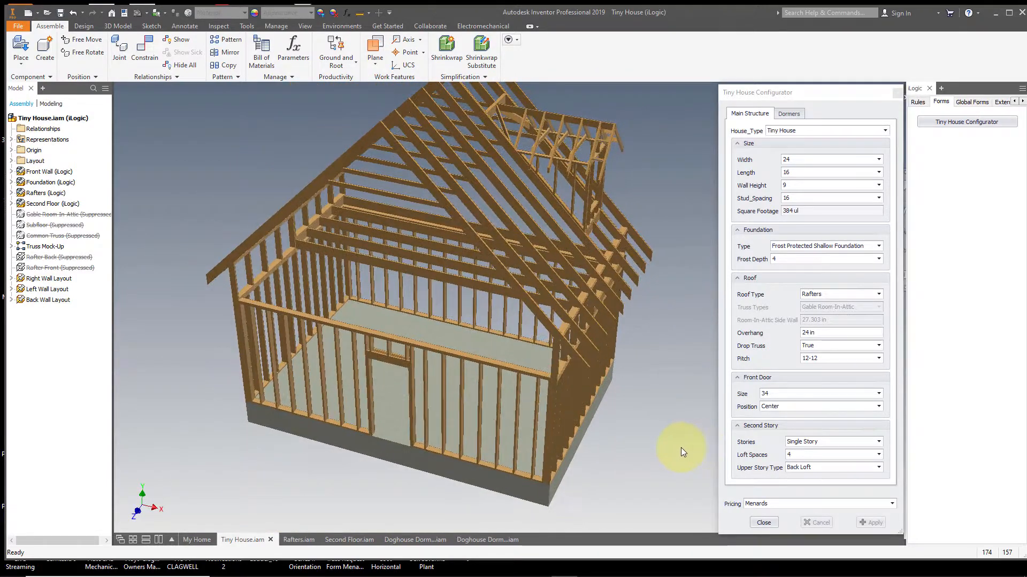
- Inspect the updated loft framing from several angles and check the available Loft Spaces options without changing the value
shift+middle_drag(653, 247, 546, 301)
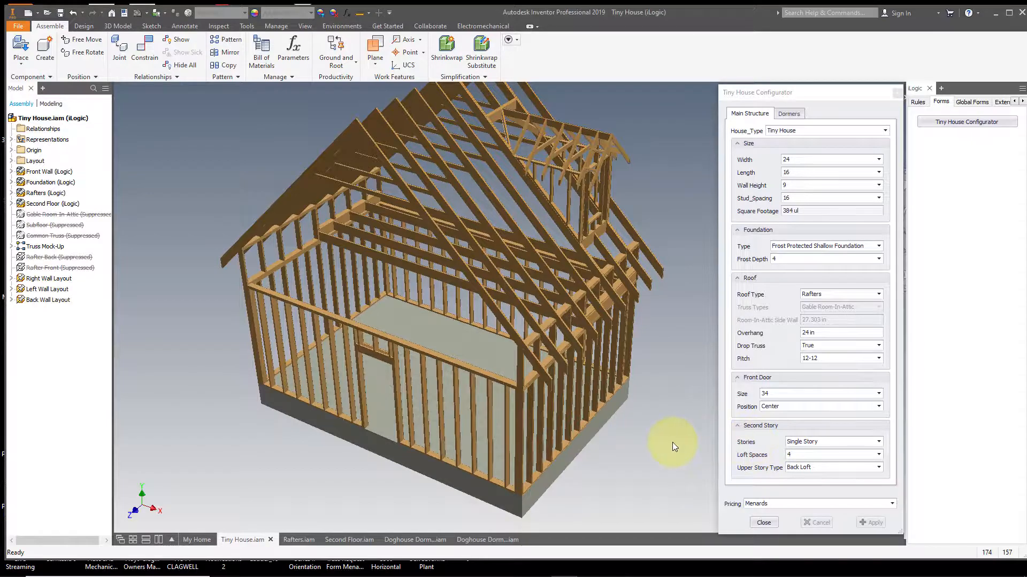
shift+middle_drag(654, 336, 595, 321)
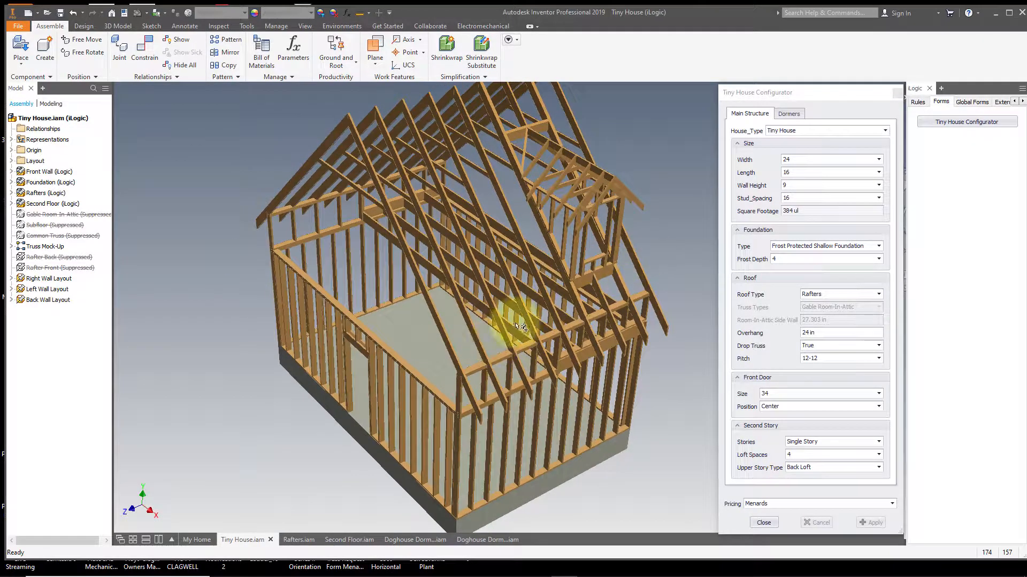
shift+middle_drag(492, 330, 689, 418)
click(809, 455)
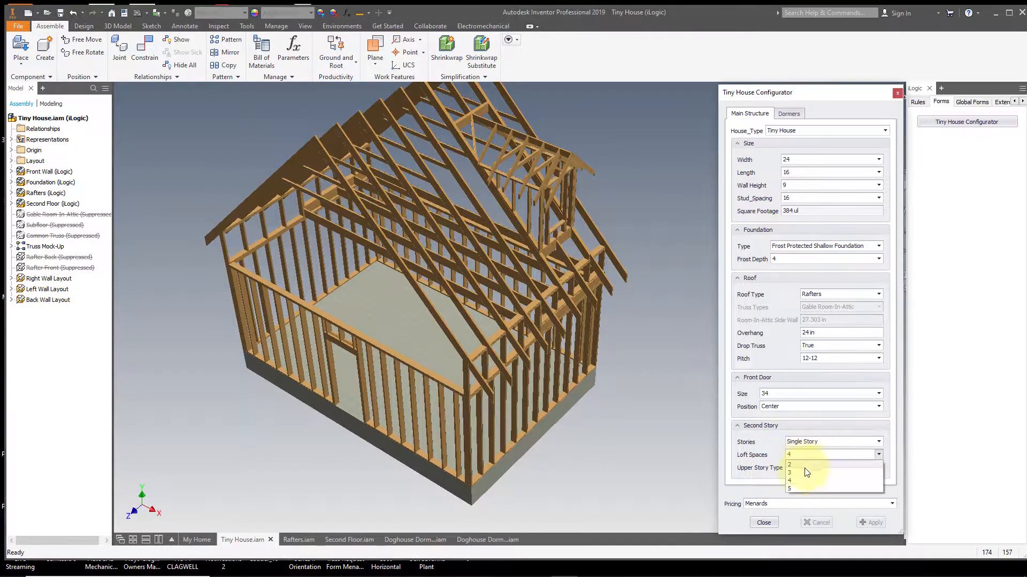
click(675, 449)
shift+middle_drag(676, 449, 661, 443)
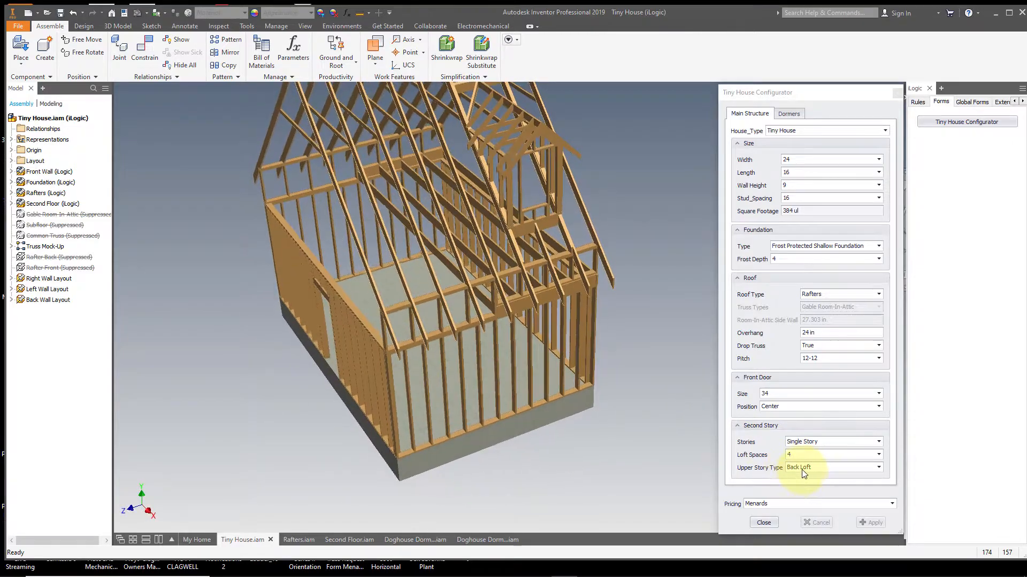
- Set Upper Story Type to Front Loft in the second story settings and apply the change
click(802, 471)
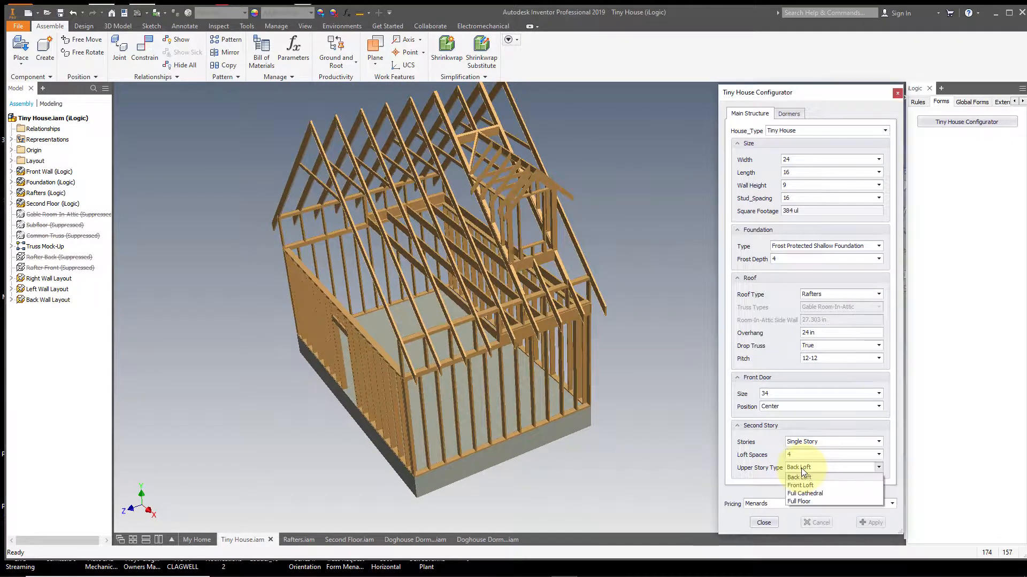
click(693, 460)
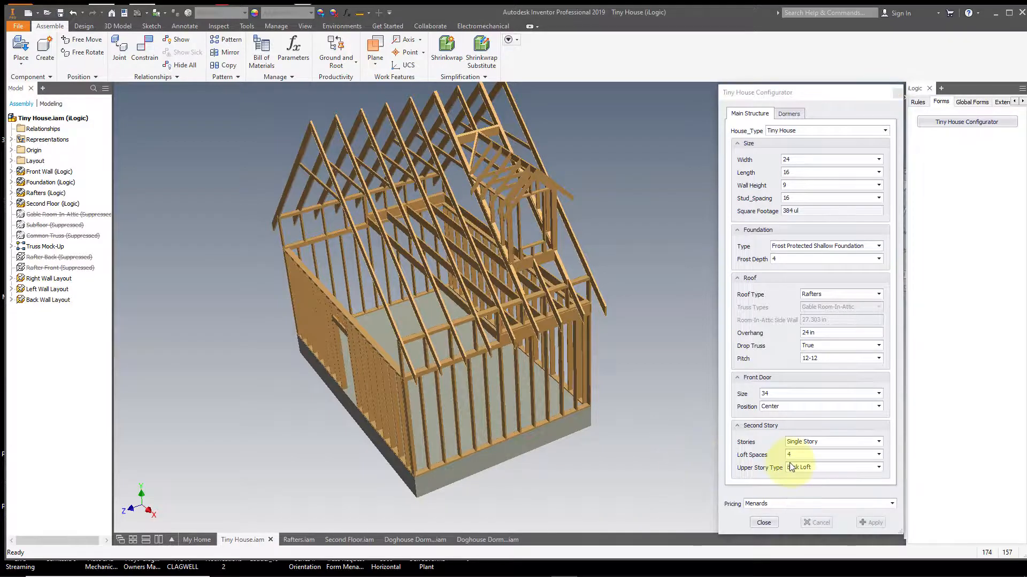
click(807, 468)
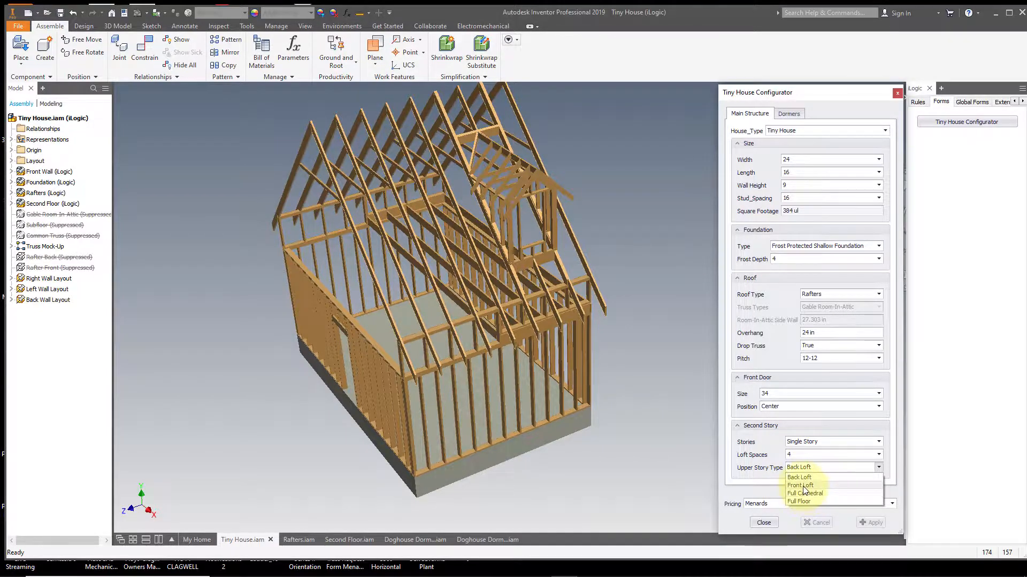
click(877, 522)
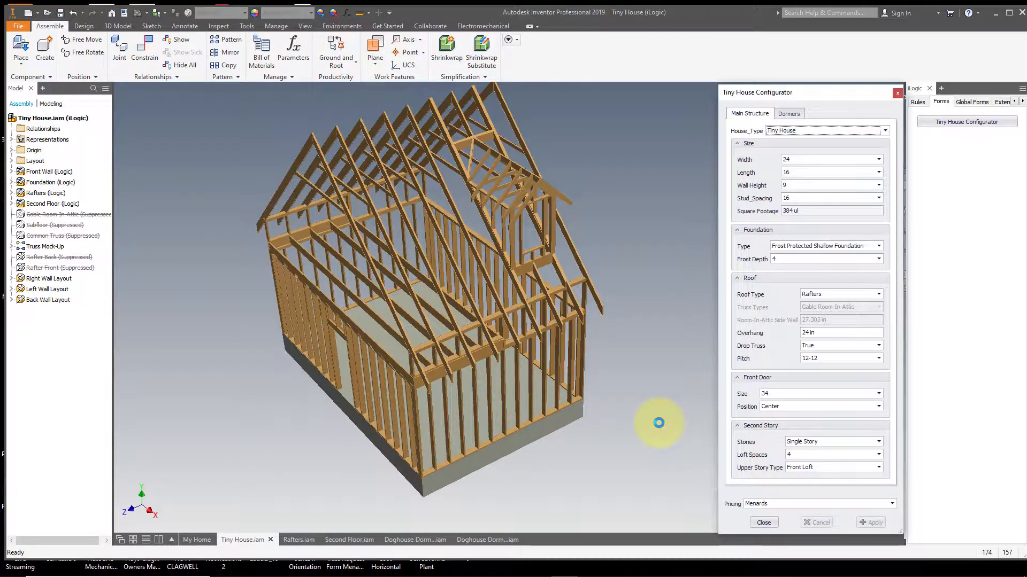
click(659, 422)
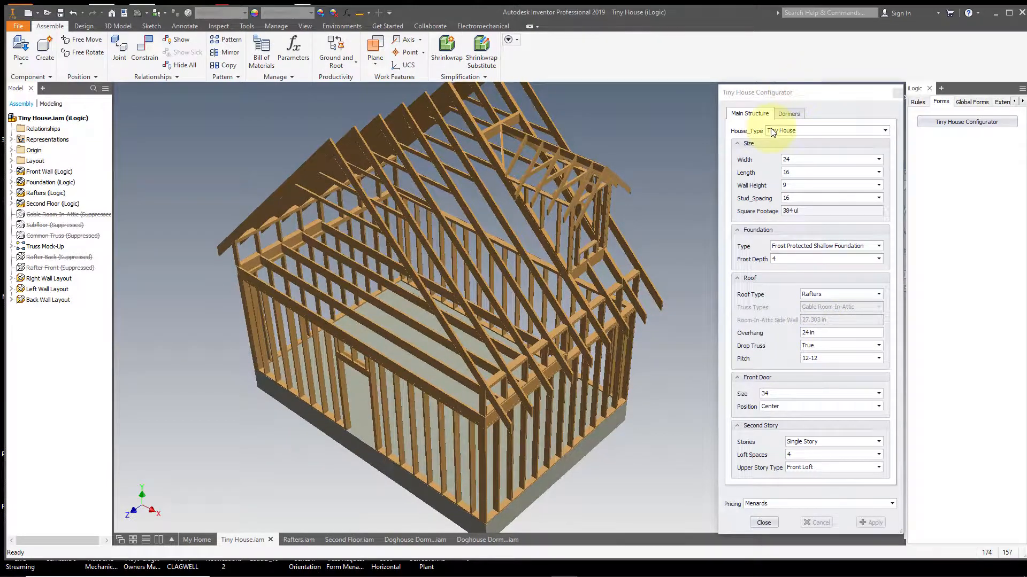
- Set Right Dormer One Spaces to 2 and apply it, and change the same setting to 1
click(792, 117)
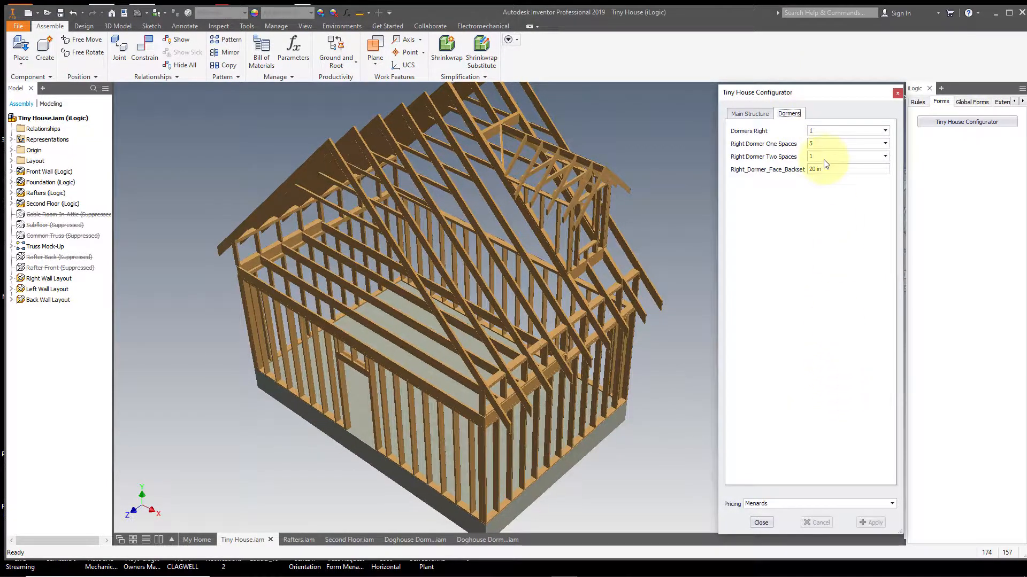
click(821, 147)
click(878, 521)
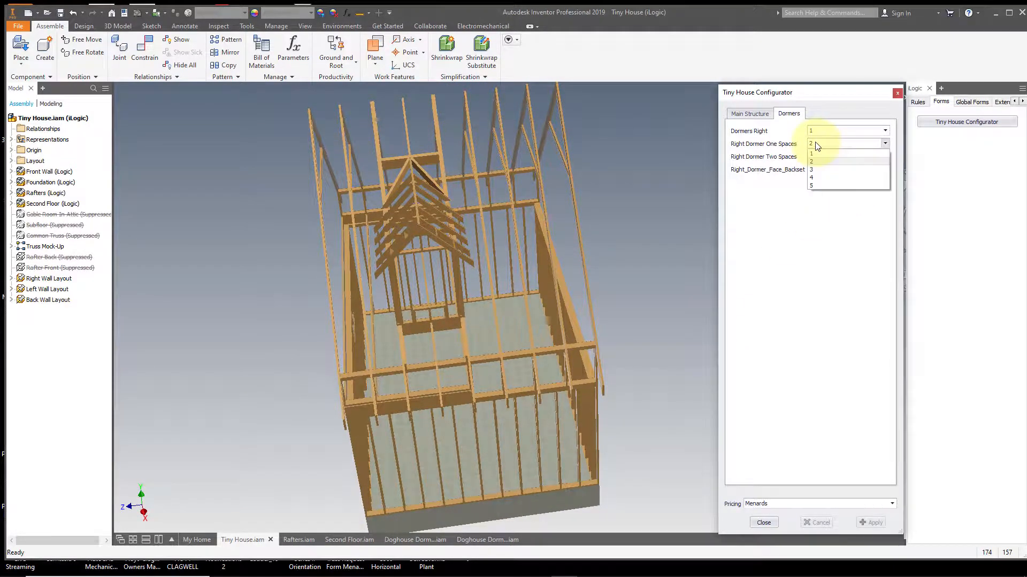
click(817, 154)
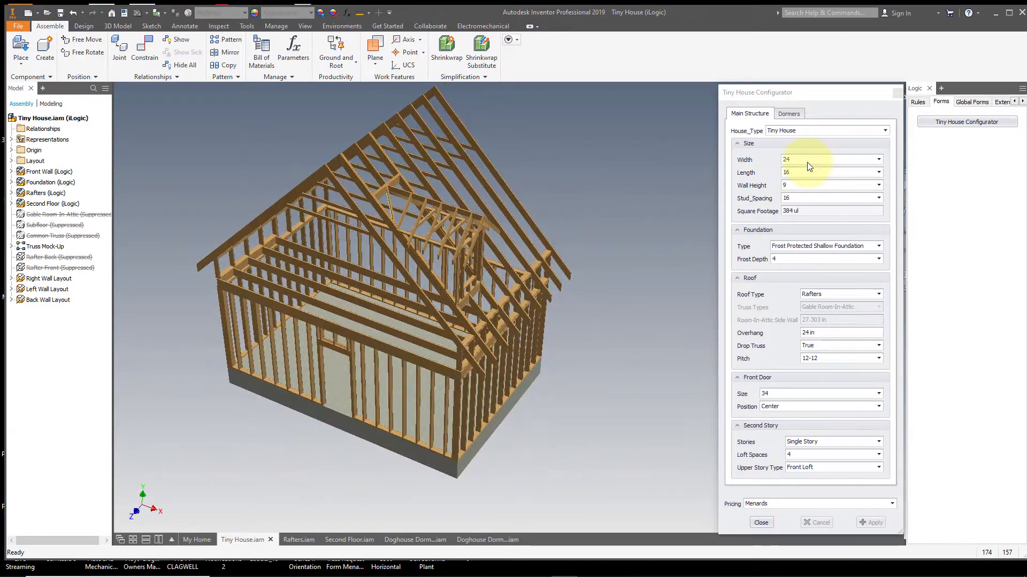
- Set the house width to 12, apply it and view the narrowed framing from the front, side and above
click(792, 163)
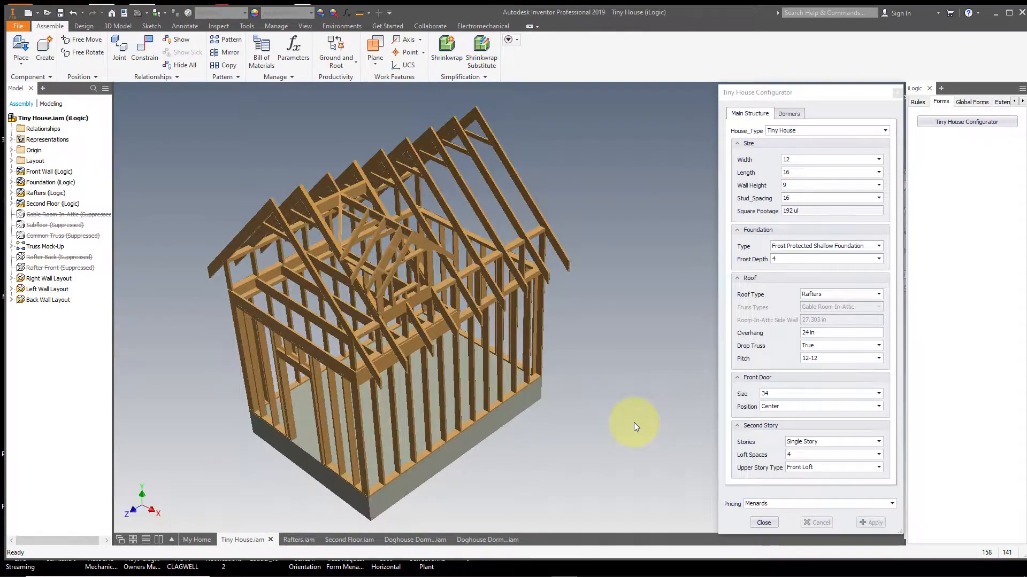
shift+middle_drag(633, 422, 488, 305)
shift+middle_drag(387, 268, 458, 230)
shift+middle_drag(590, 378, 642, 378)
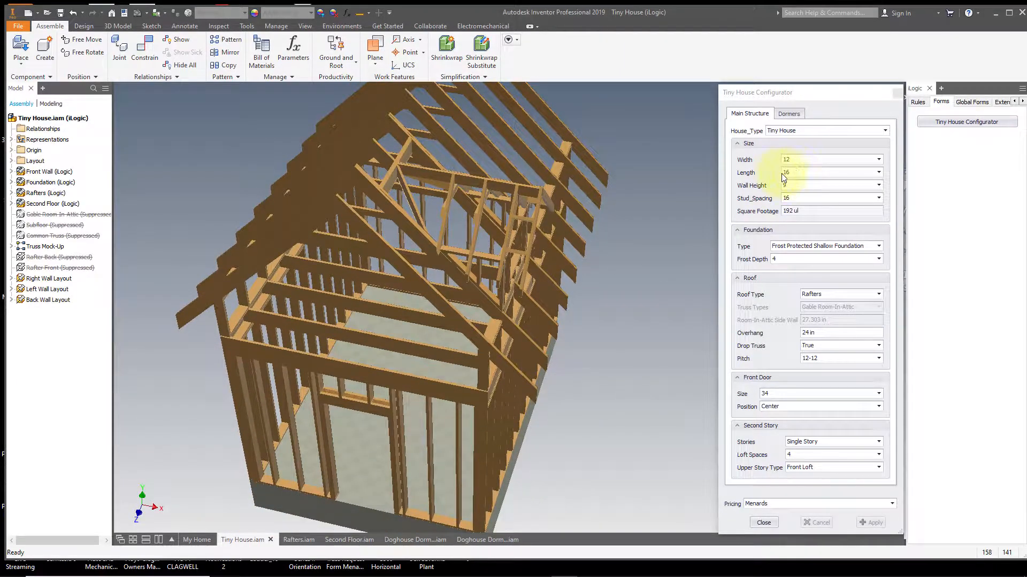
shift+middle_drag(650, 267, 755, 216)
shift+middle_drag(784, 172, 605, 343)
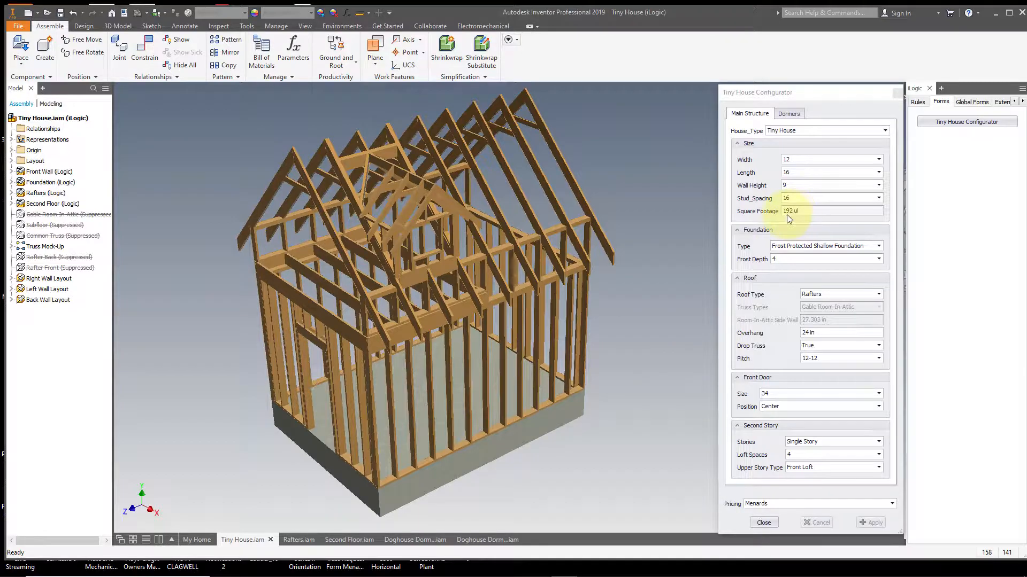
shift+middle_drag(670, 280, 573, 318)
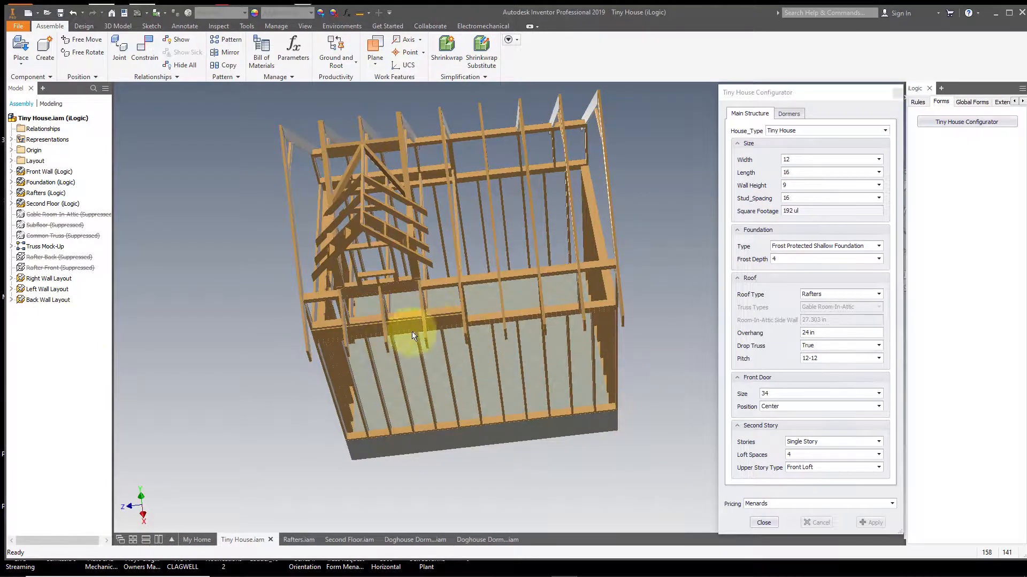
mouse_move(463, 332)
shift+middle_down()
mouse_move(444, 293)
mouse_move(452, 331)
shift+middle_up()
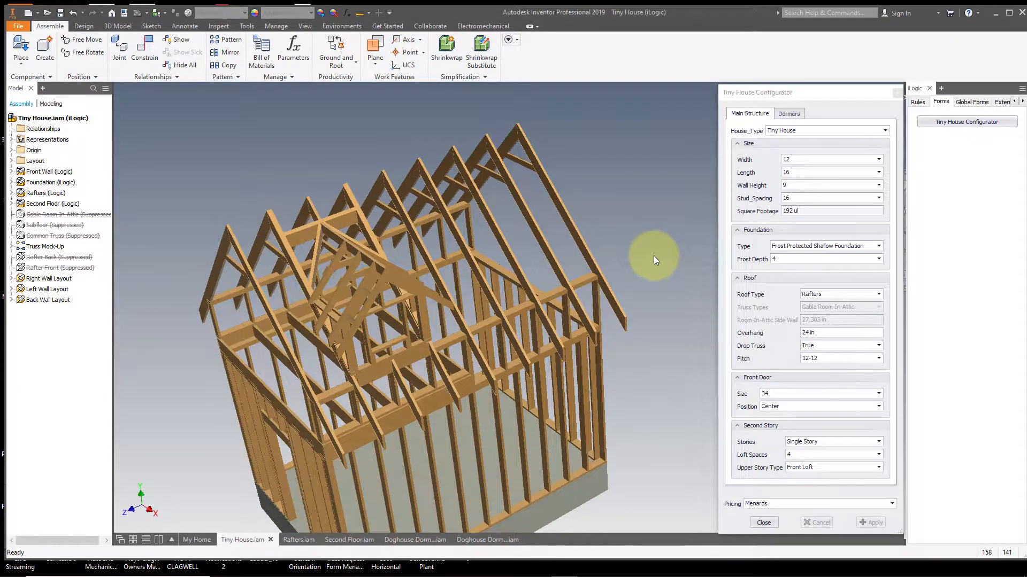
- Examine the dormer's wall and rafter framing up close and its position along the roof
click(384, 279)
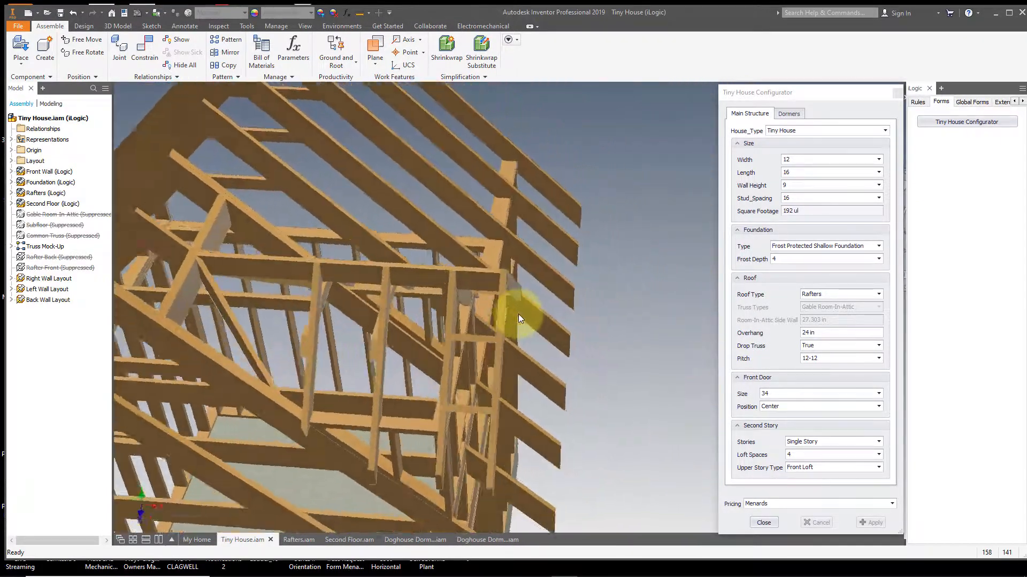
click(516, 297)
click(608, 314)
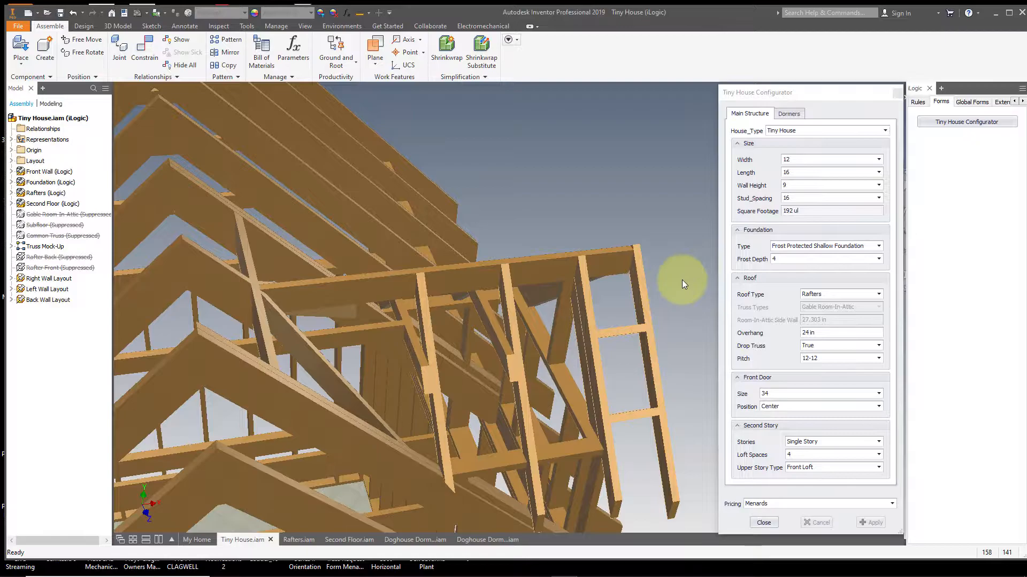
click(345, 377)
click(610, 224)
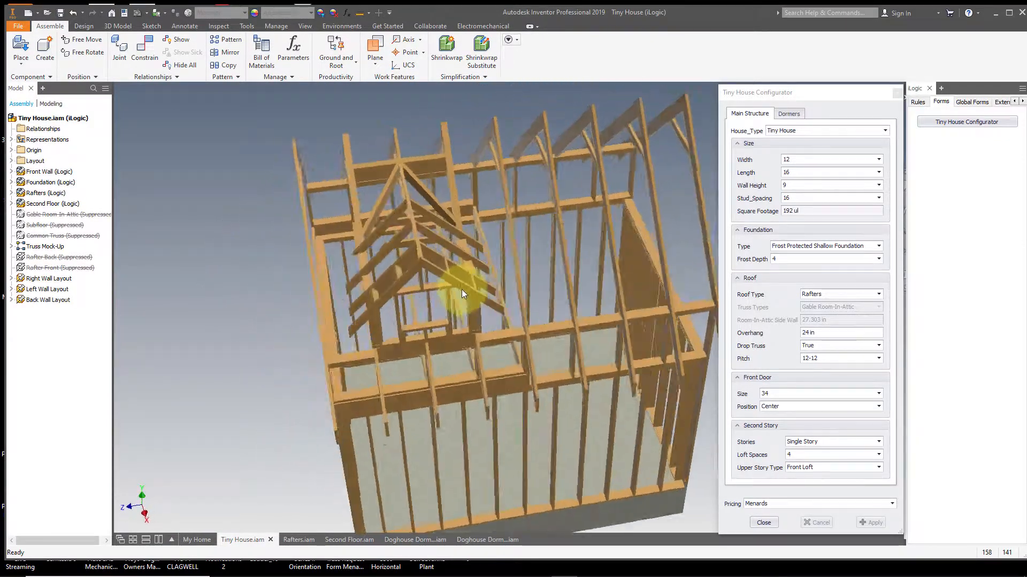
click(454, 294)
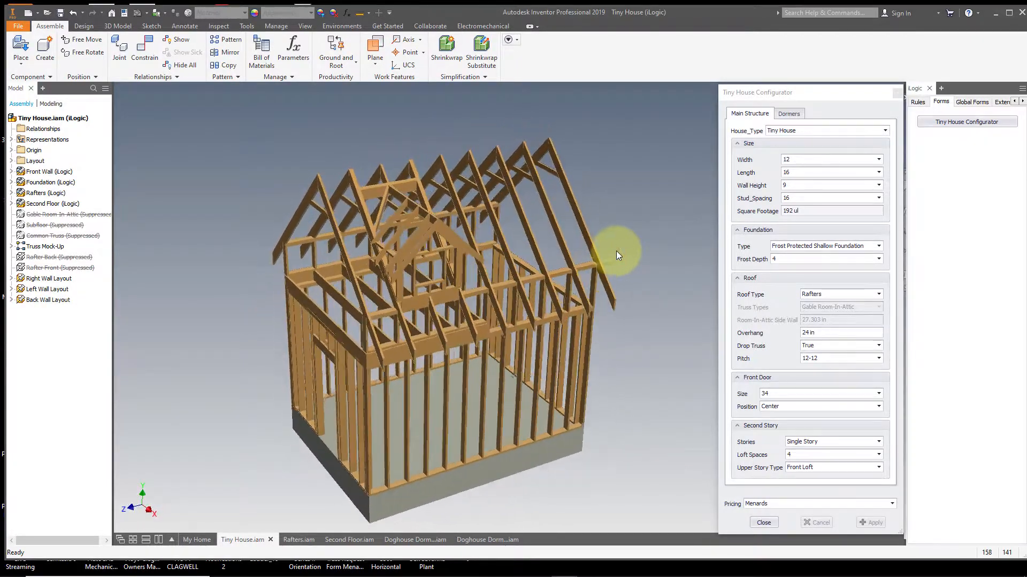
- Set the house width to 16 and apply the change
click(792, 163)
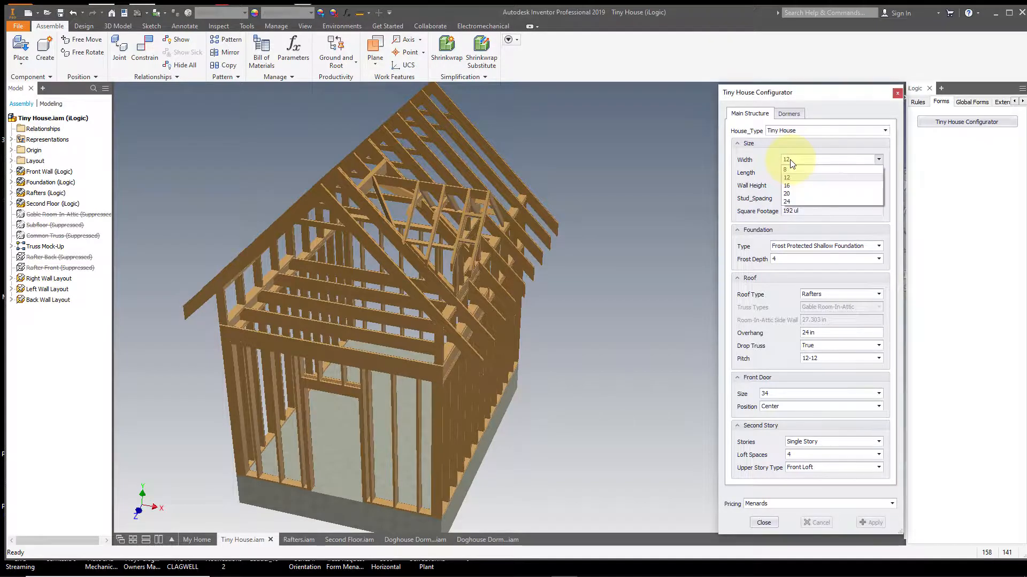
click(787, 185)
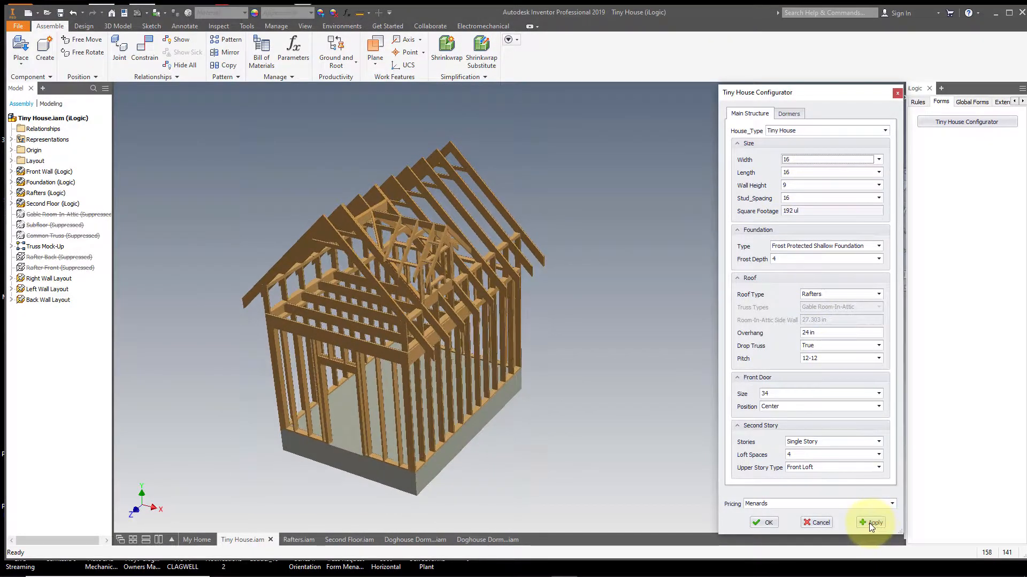
click(870, 522)
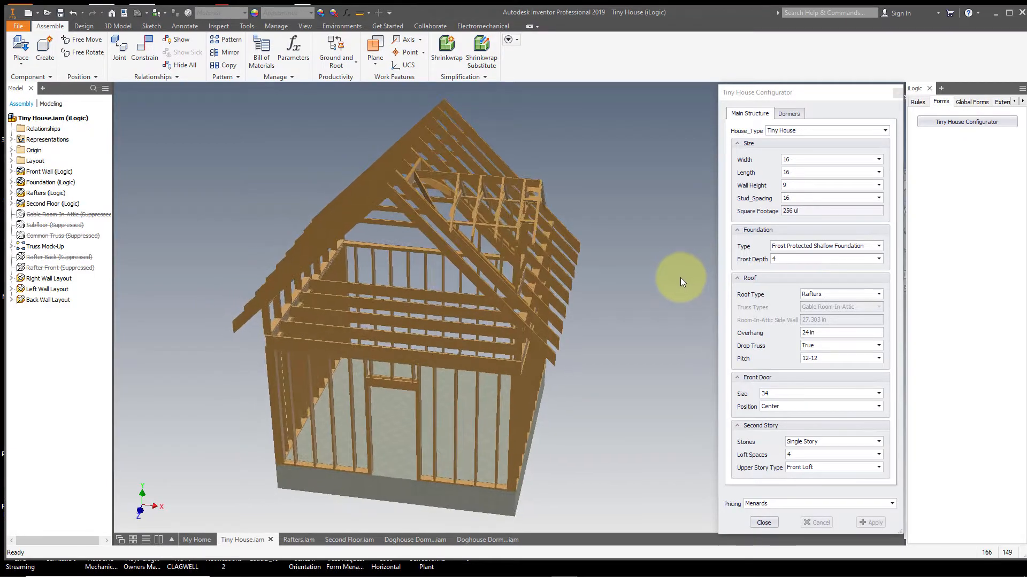
- Set Upper Story Type to Full Cathedral and apply the change
click(801, 467)
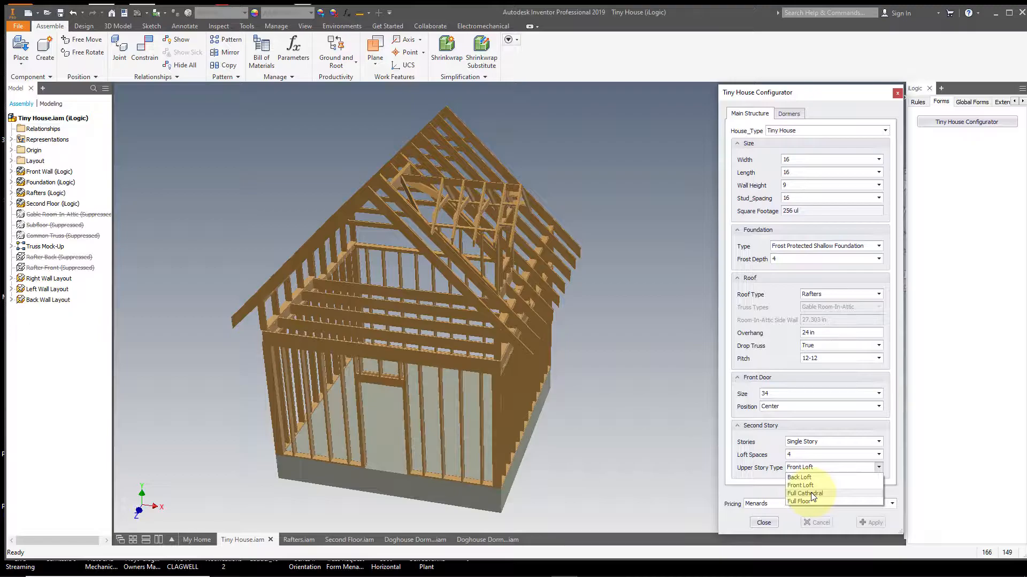
click(812, 495)
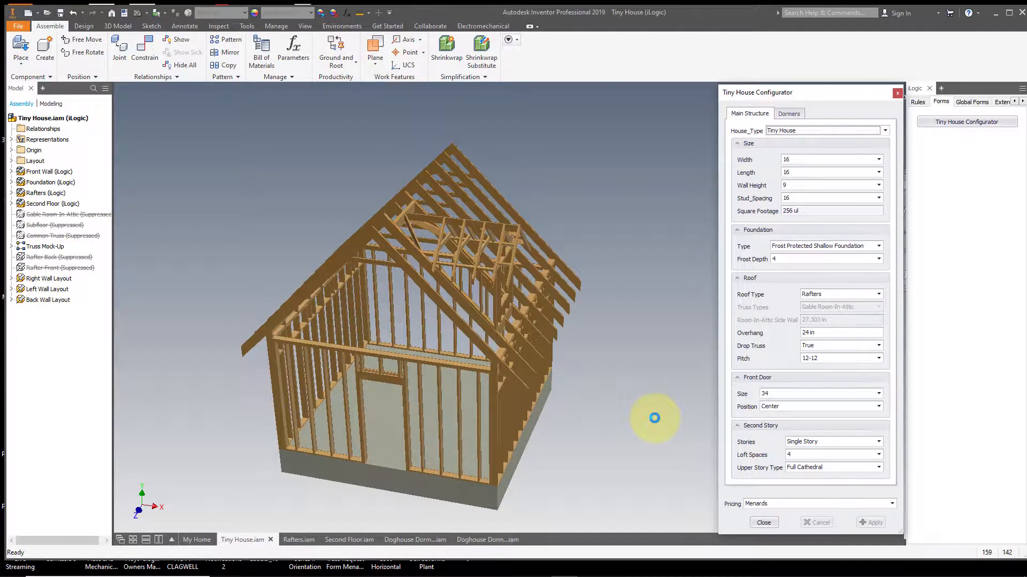
- Examine the cathedral layout's open interior, side wall tops and rafter seats from the side and front
scroll(655, 418, up, 8)
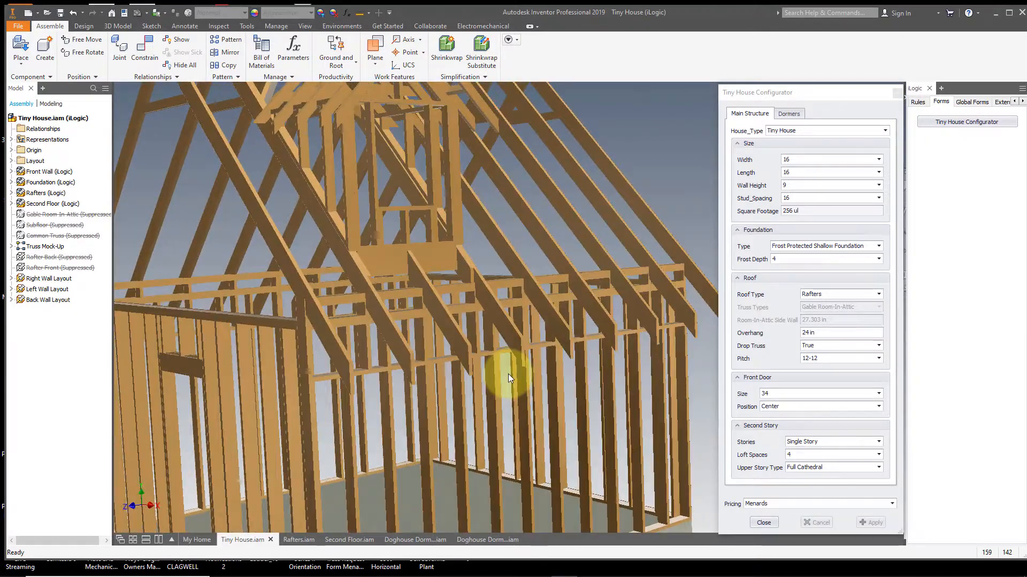
shift+middle_drag(453, 299, 307, 272)
scroll(300, 309, up, 3)
shift+middle_drag(300, 310, 281, 323)
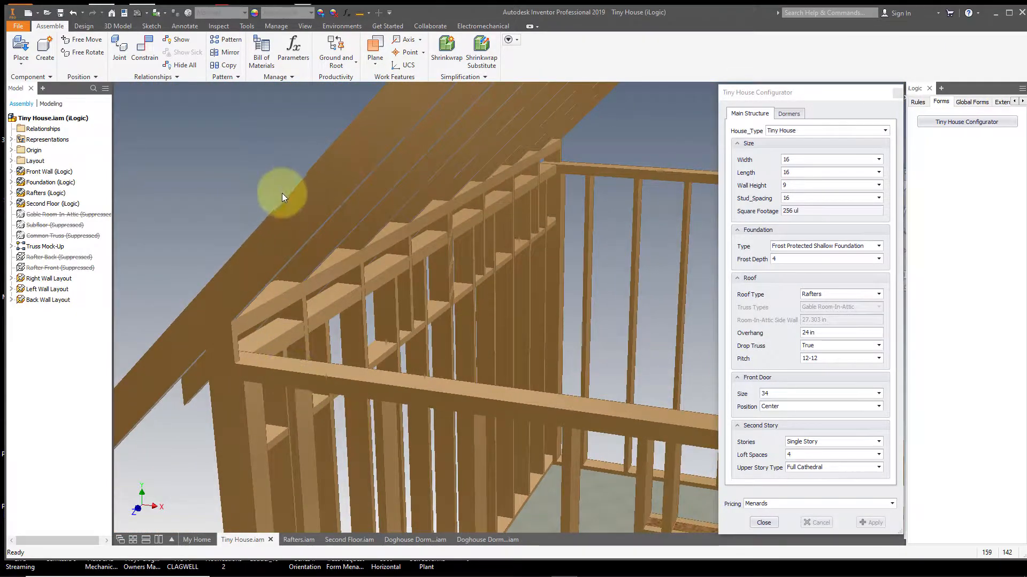
scroll(423, 254, down, 5)
shift+middle_drag(565, 259, 524, 299)
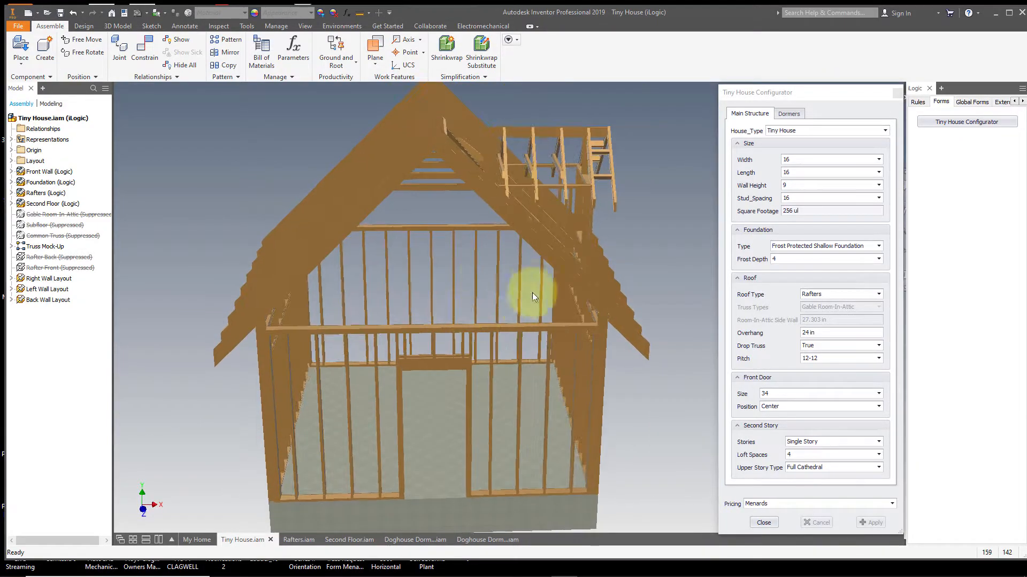
shift+middle_drag(598, 338, 329, 259)
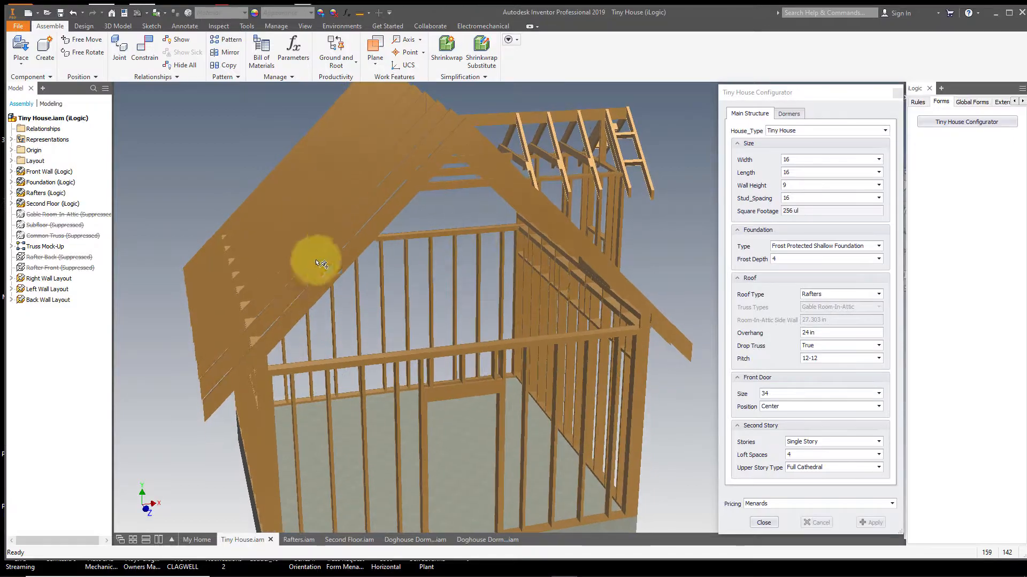
- Examine where the rafters meet the dormer-side wall at the front corner, up close and from a distance
shift+middle_drag(552, 302, 546, 333)
scroll(596, 345, up, 4)
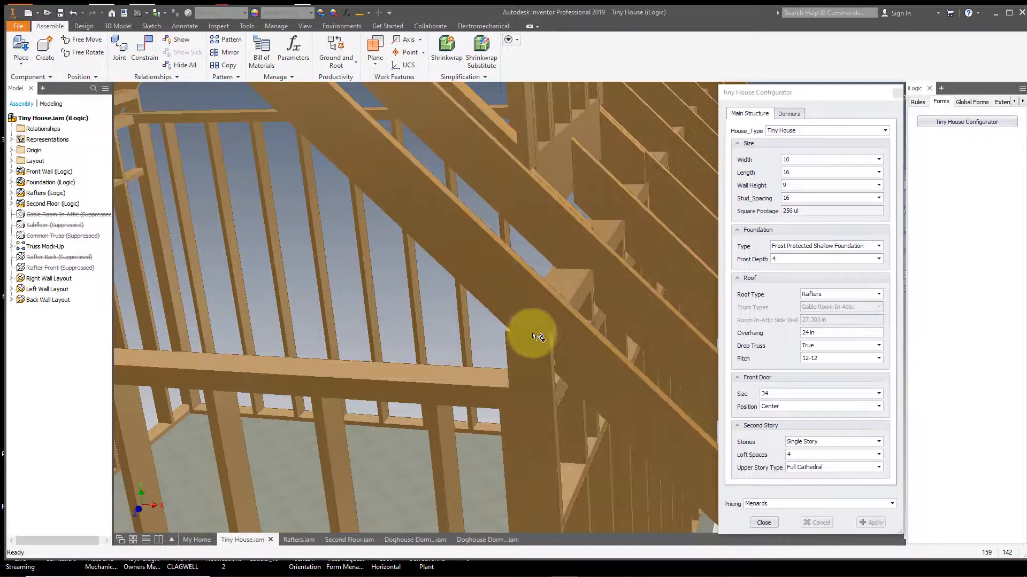
scroll(542, 337, down, 4)
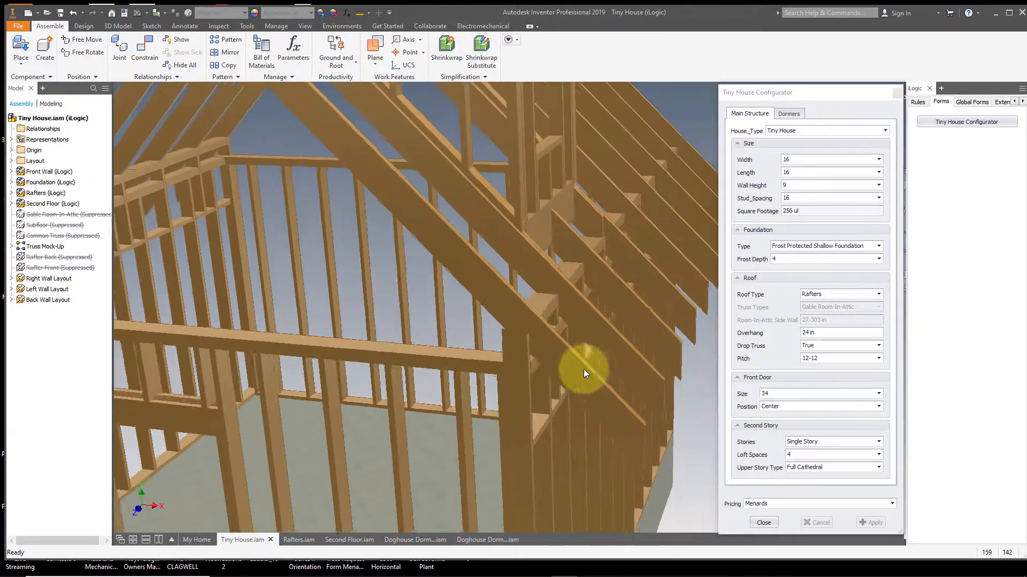
shift+middle_drag(587, 374, 505, 316)
scroll(547, 362, up, 2)
scroll(540, 347, down, 4)
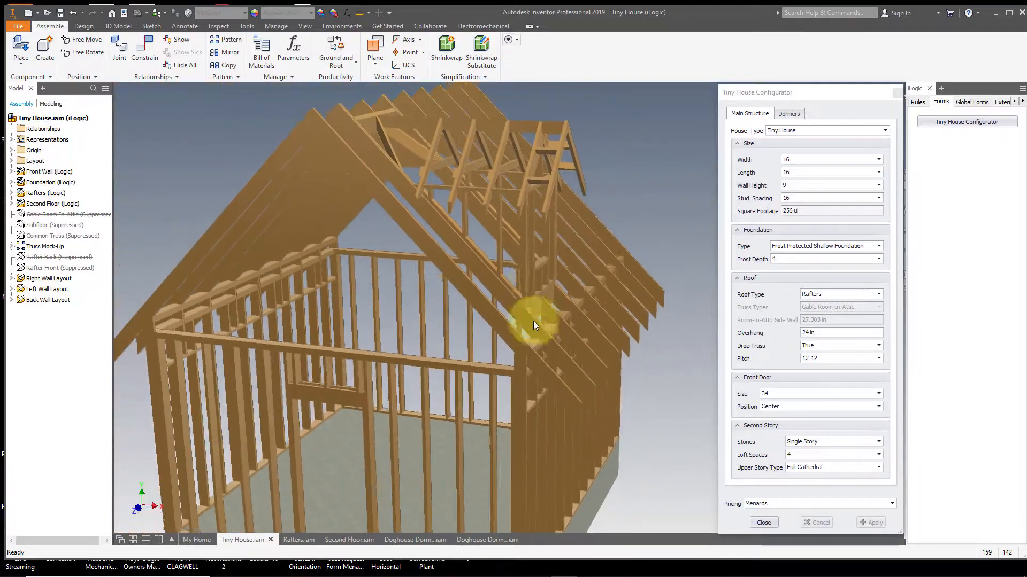
scroll(517, 310, down, 3)
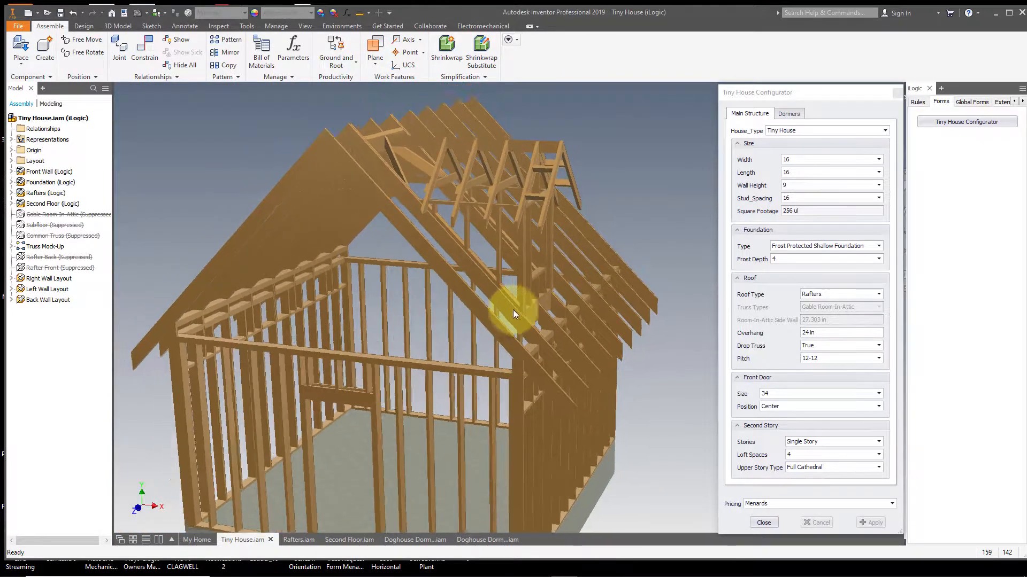
shift+middle_drag(658, 303, 653, 275)
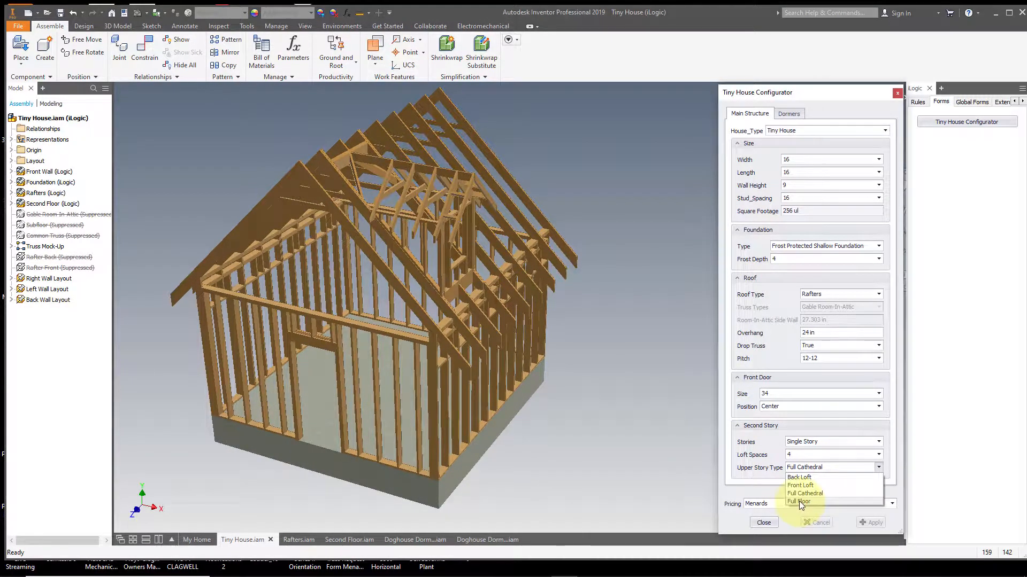
- Set Upper Story Type to Full Floor, apply it and inspect the floor joists and knee wall beneath the rafters
click(799, 502)
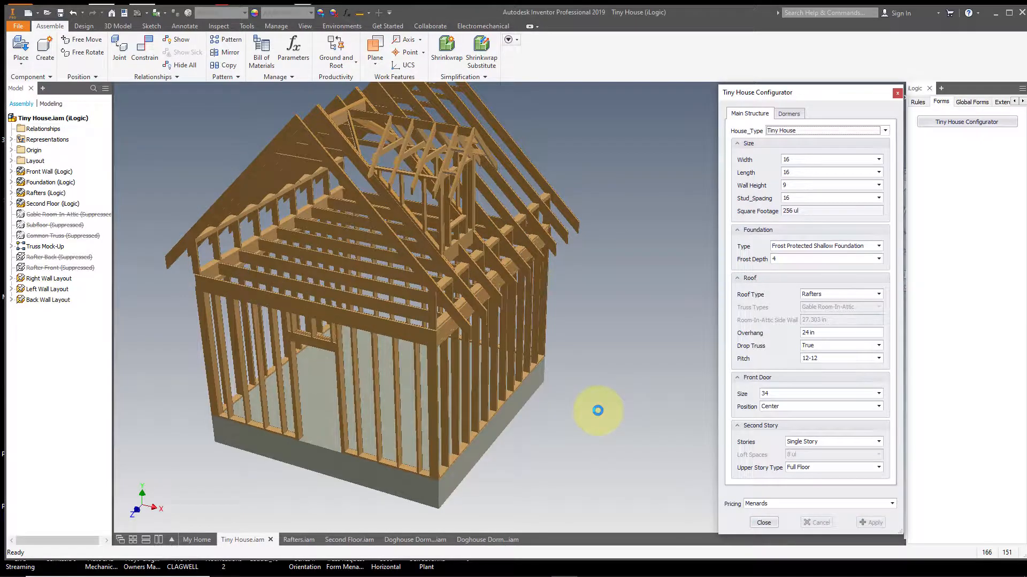
scroll(597, 411, up, 8)
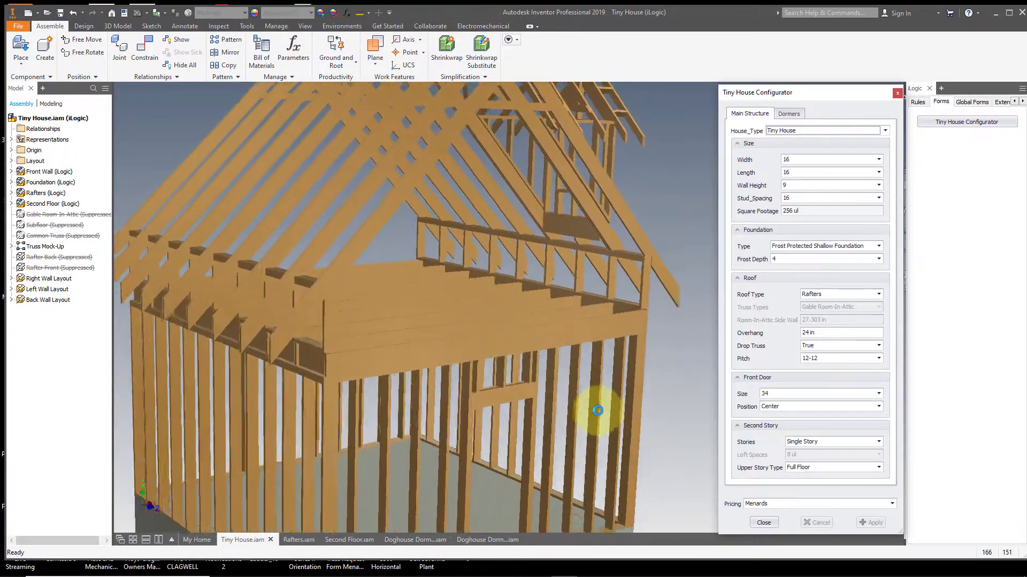
scroll(631, 380, up, 5)
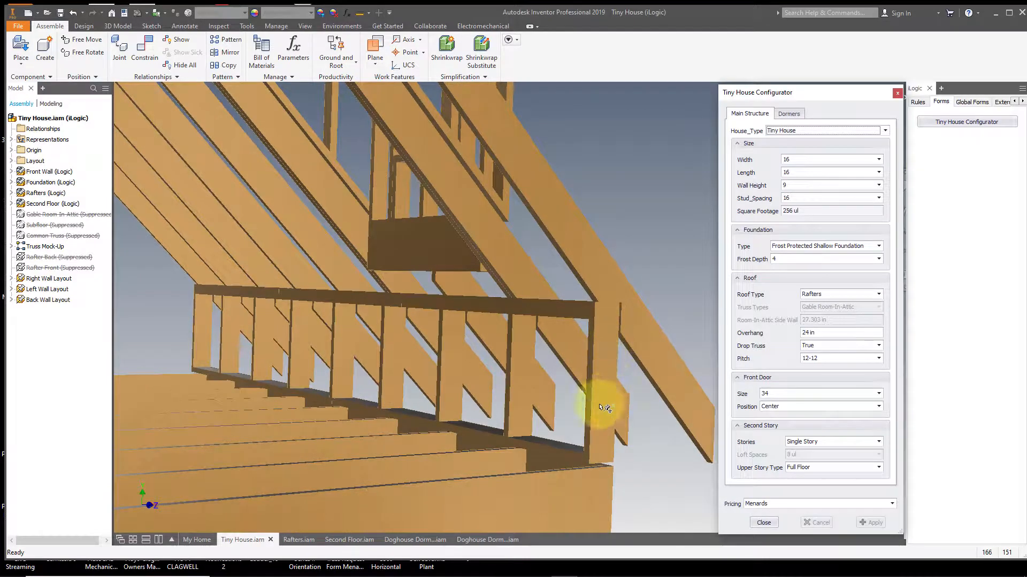
scroll(601, 447, down, 5)
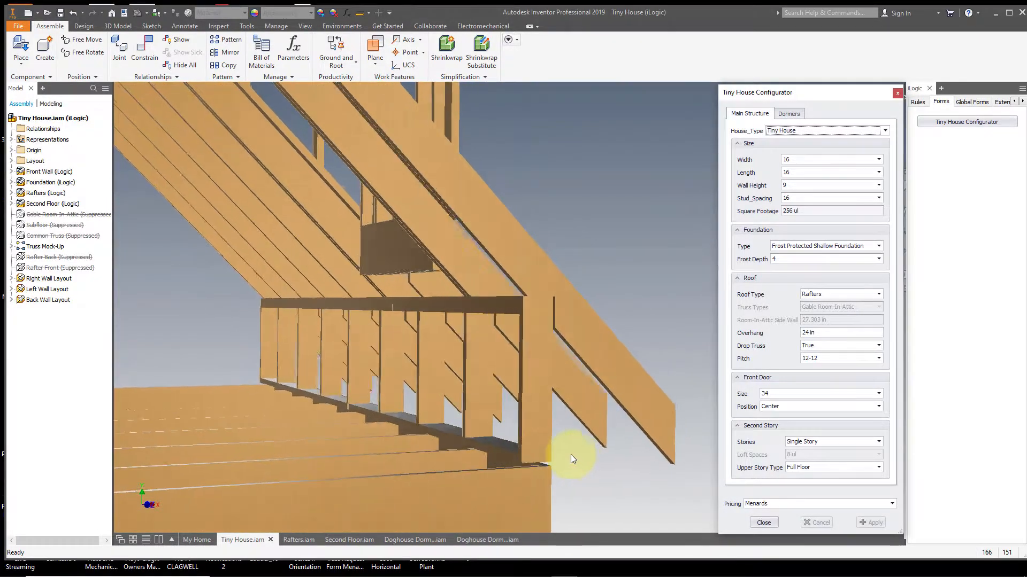
- Examine the full-floor layout's knee wall and joist corner up close, and the whole house frame from the front
scroll(621, 458, up, 5)
click(642, 456)
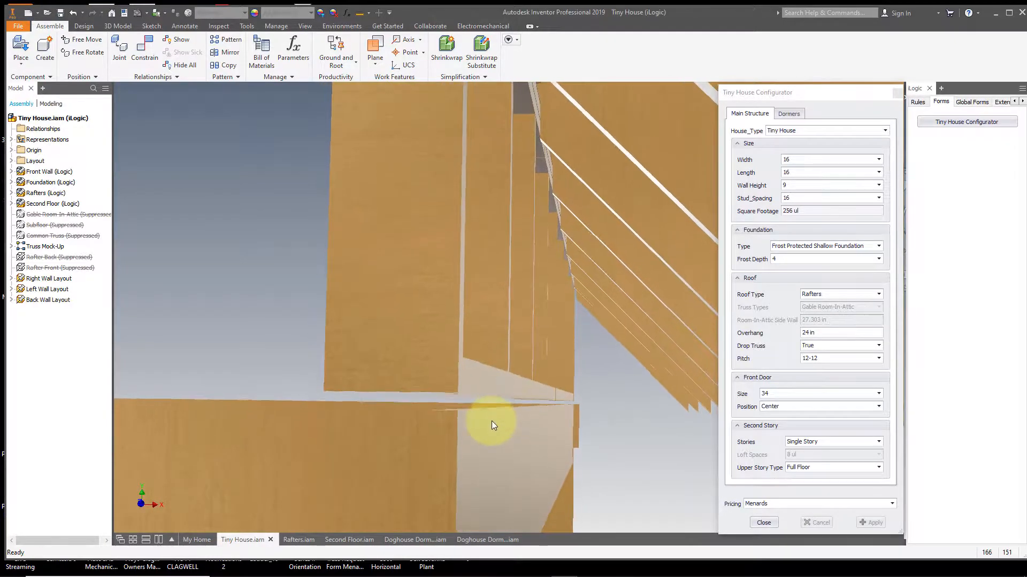
click(481, 415)
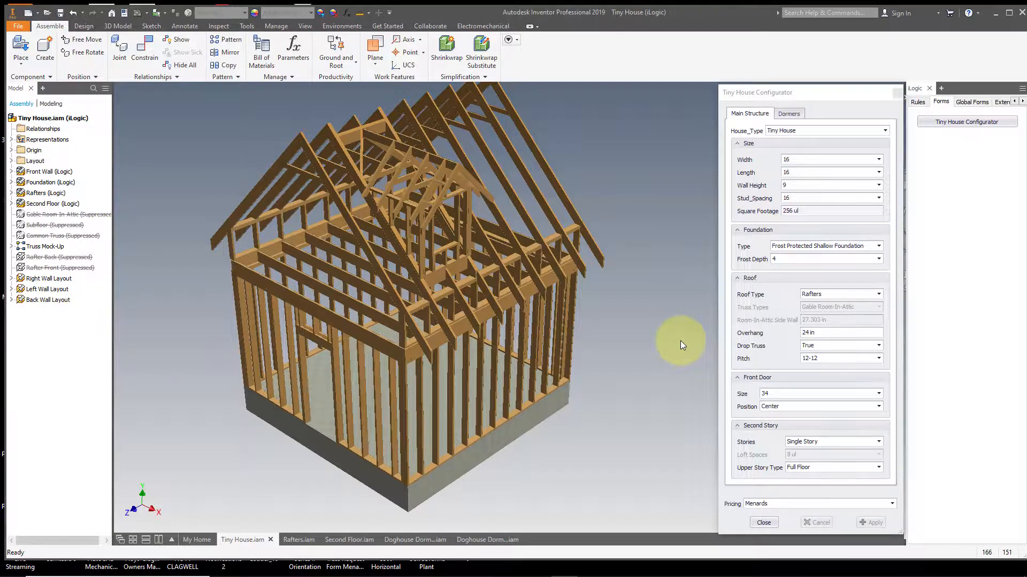
- Set Upper Story Type to Back Loft and apply it, and apply a Loft Spaces value of 4
click(850, 469)
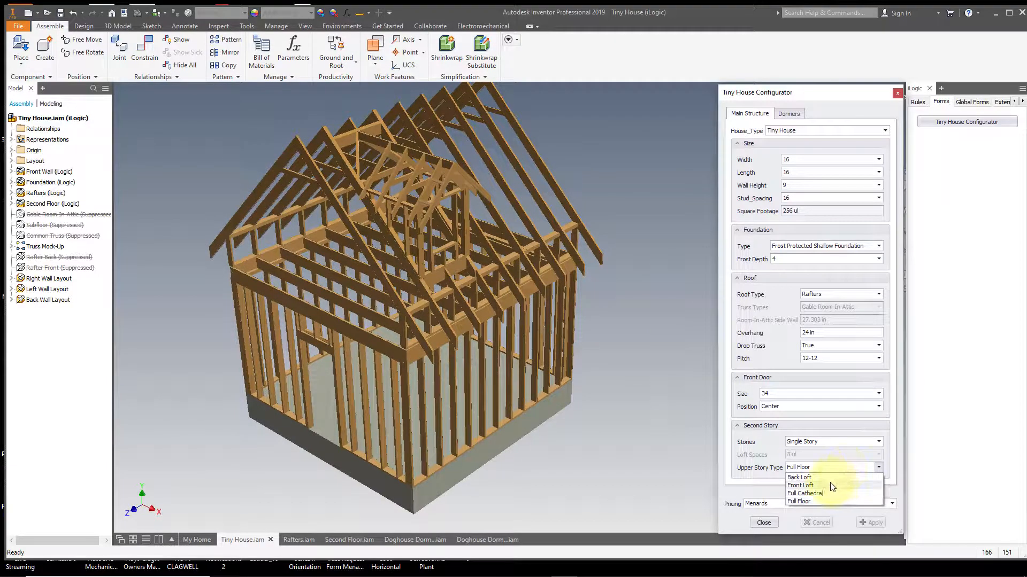
click(815, 477)
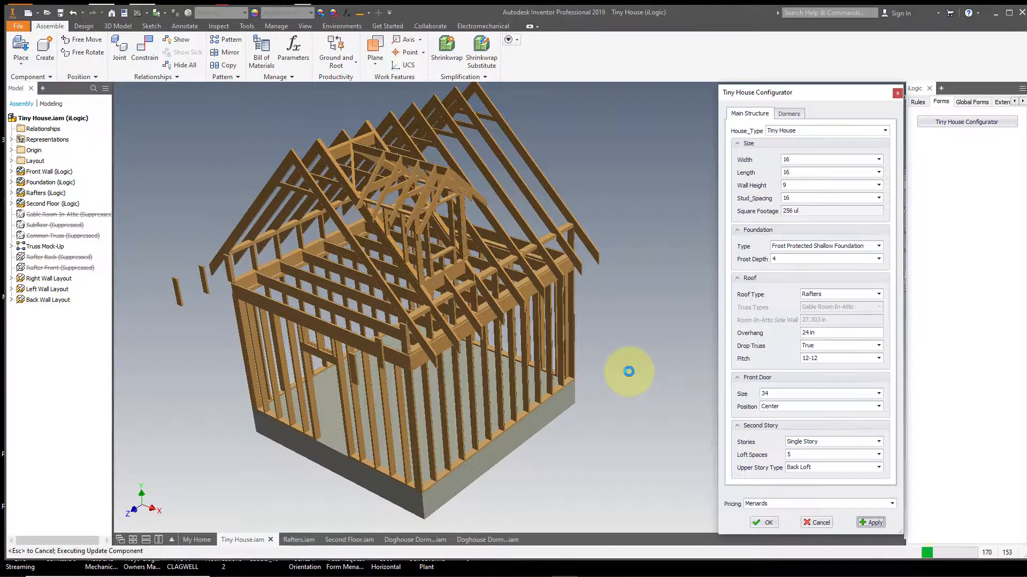
click(629, 371)
scroll(628, 371, up, 5)
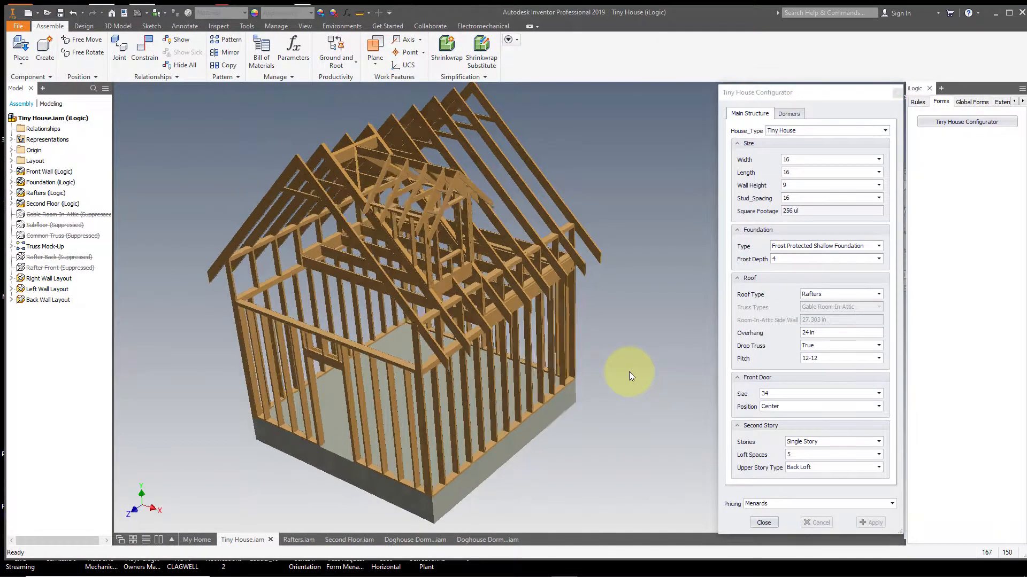
shift+middle_drag(629, 371, 792, 110)
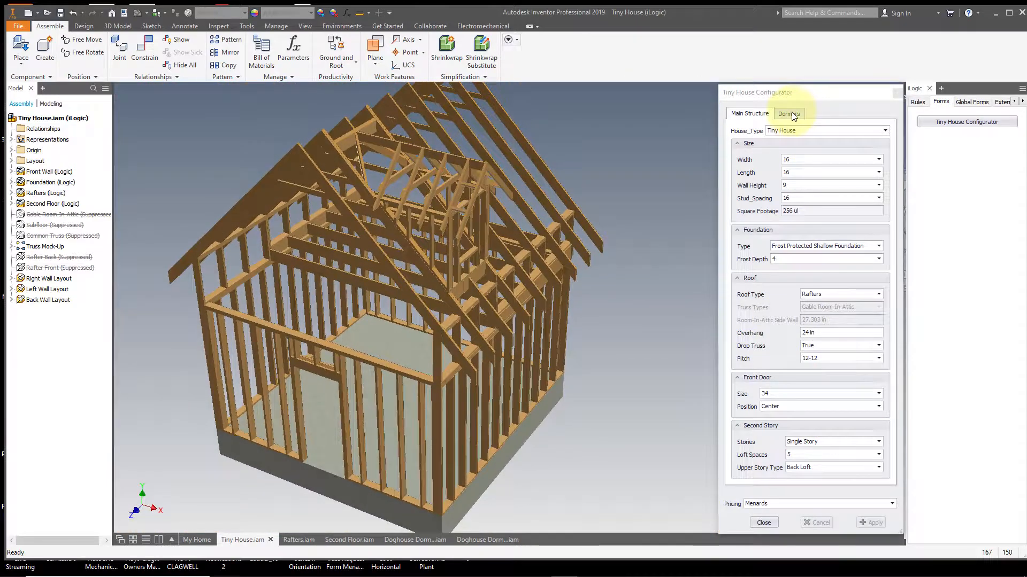
click(812, 458)
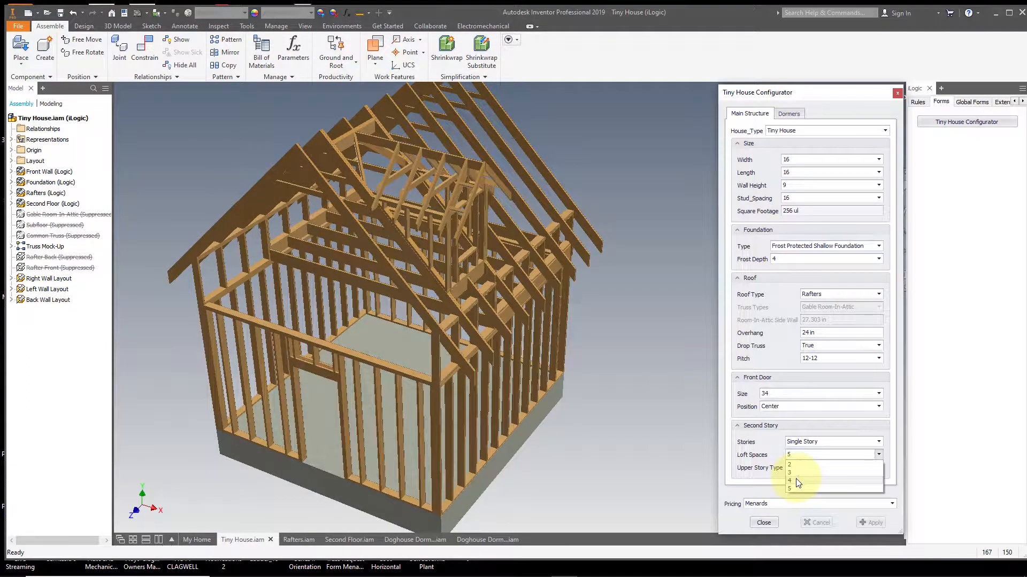
click(870, 523)
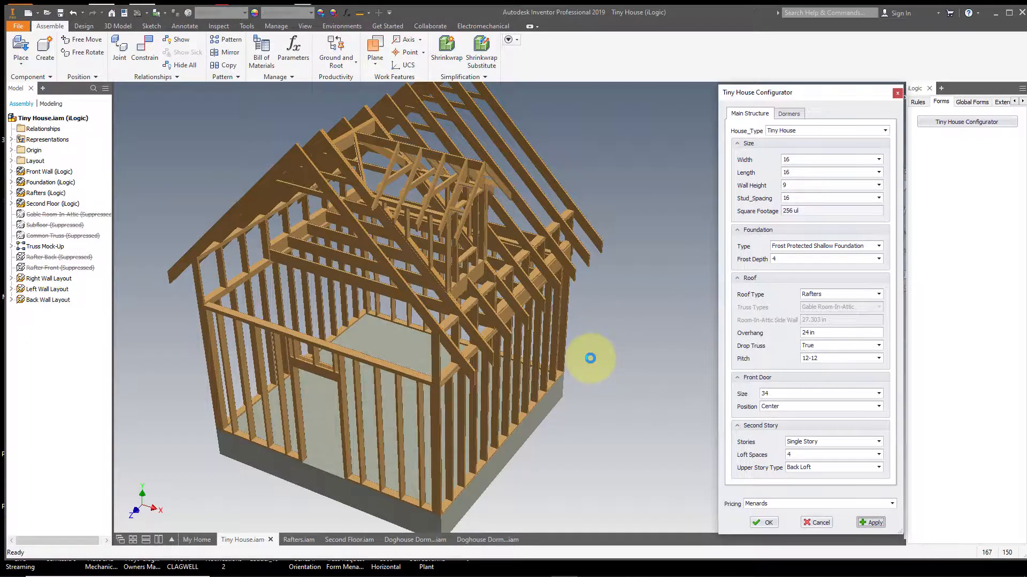
- Open the Second Floor assembly in its own window and examine the side wall where it steps down beside the loft joists
right_click(435, 345)
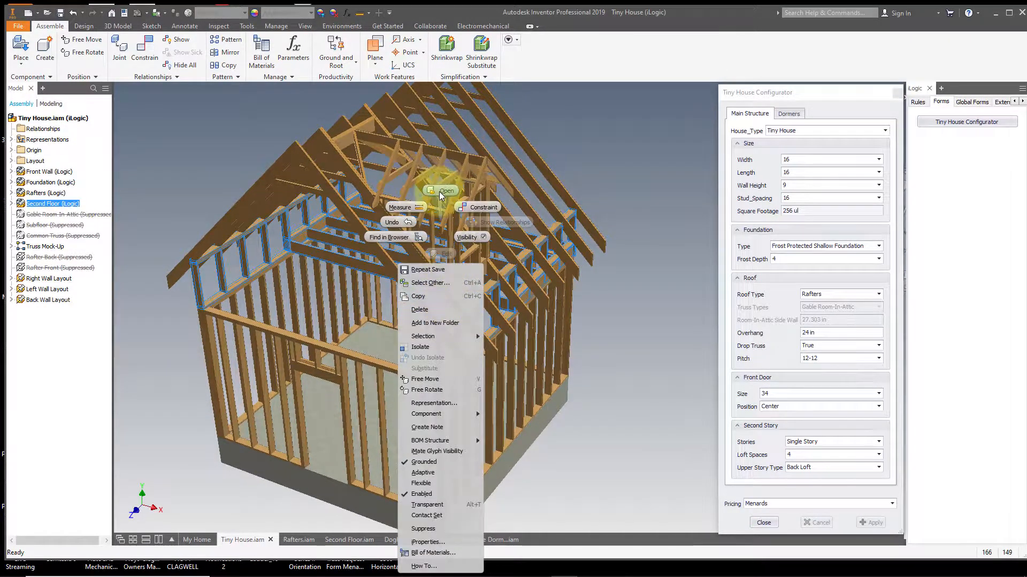
click(438, 191)
scroll(468, 357, up, 5)
click(434, 380)
scroll(442, 365, up, 5)
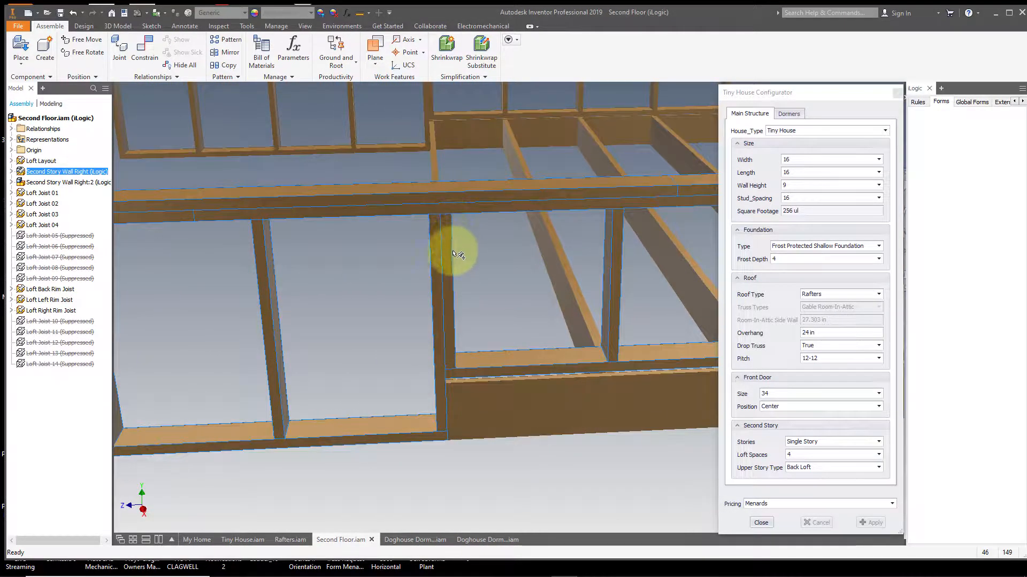
scroll(459, 440, down, 1)
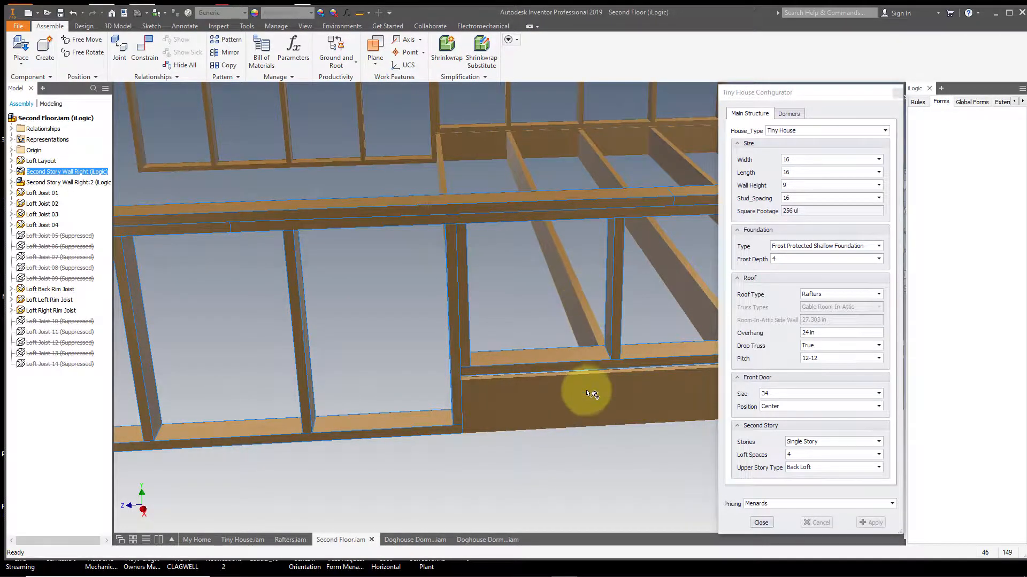
scroll(558, 390, down, 5)
shift+middle_drag(369, 388, 493, 384)
scroll(515, 401, up, 2)
- Open the right second story wall assembly on its own and move the configurator form clear of the view cube
click(493, 384)
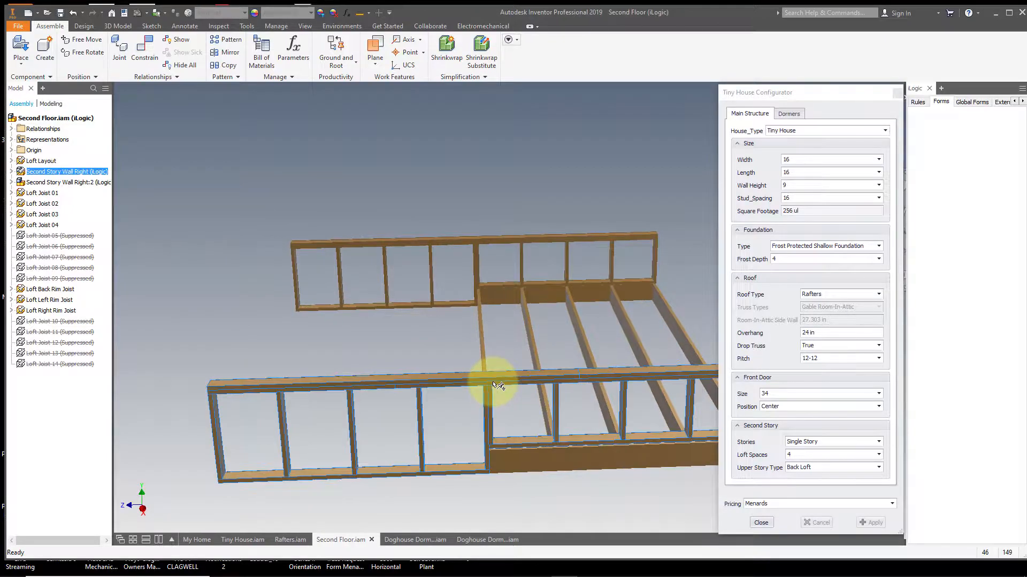
right_click(493, 381)
click(499, 345)
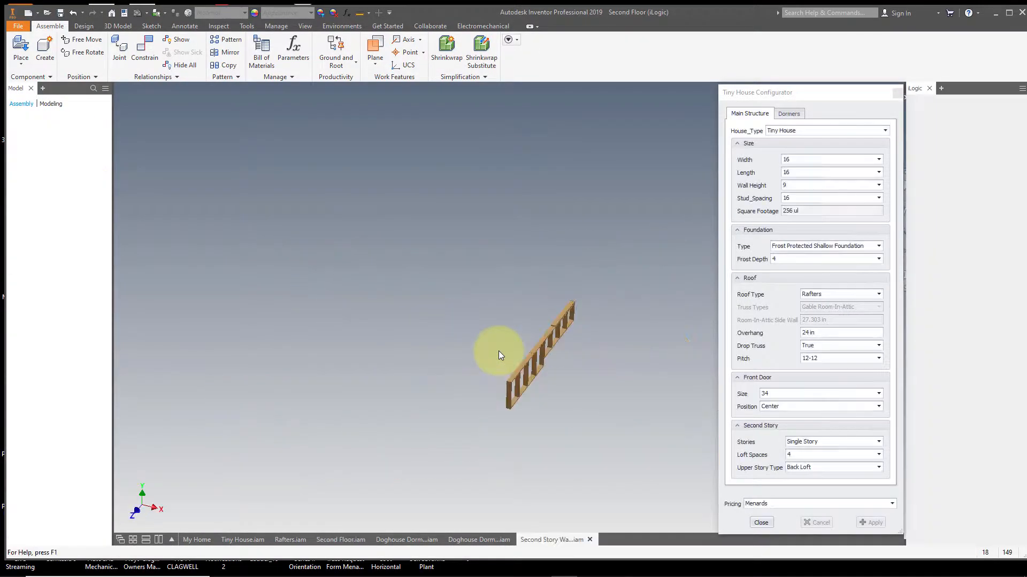
shift+middle_drag(548, 369, 848, 93)
double_click(850, 96)
click(874, 133)
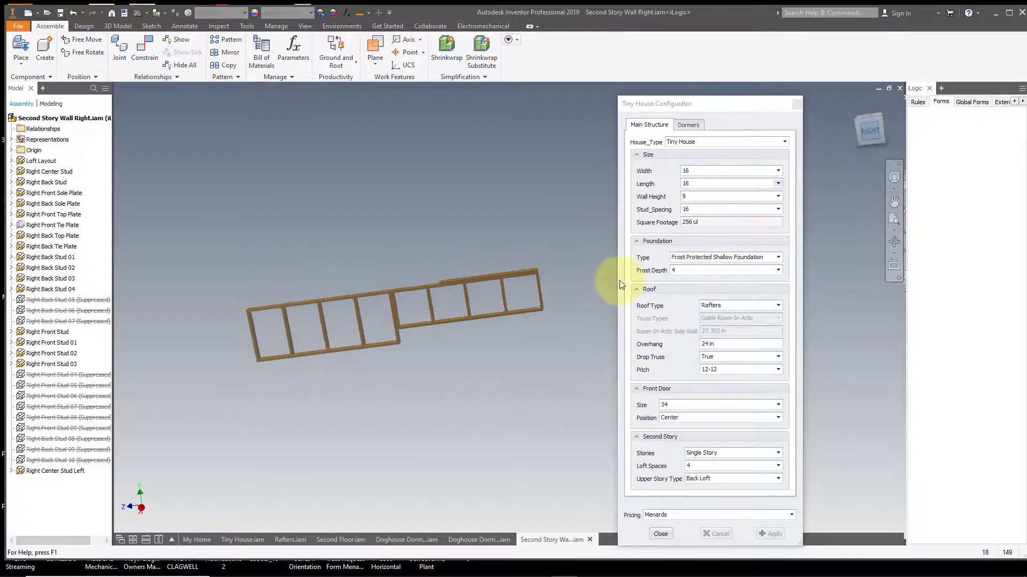
- Examine the right second story wall's top and tie plates, its studs and the step in its sole plates
shift+middle_drag(592, 264, 428, 308)
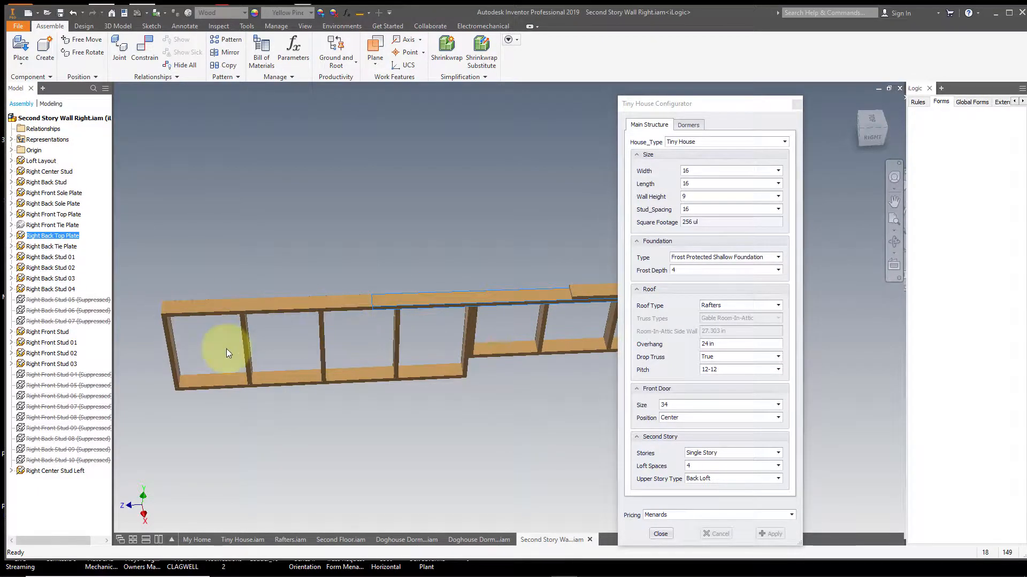
click(234, 266)
shift+middle_drag(234, 266, 433, 322)
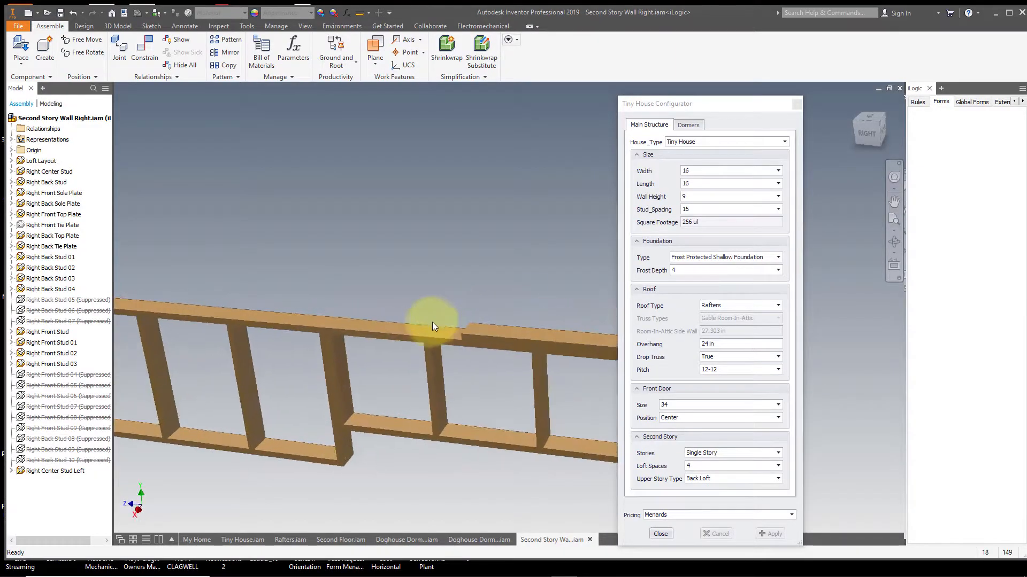
scroll(285, 317, down, 3)
shift+middle_drag(284, 317, 342, 327)
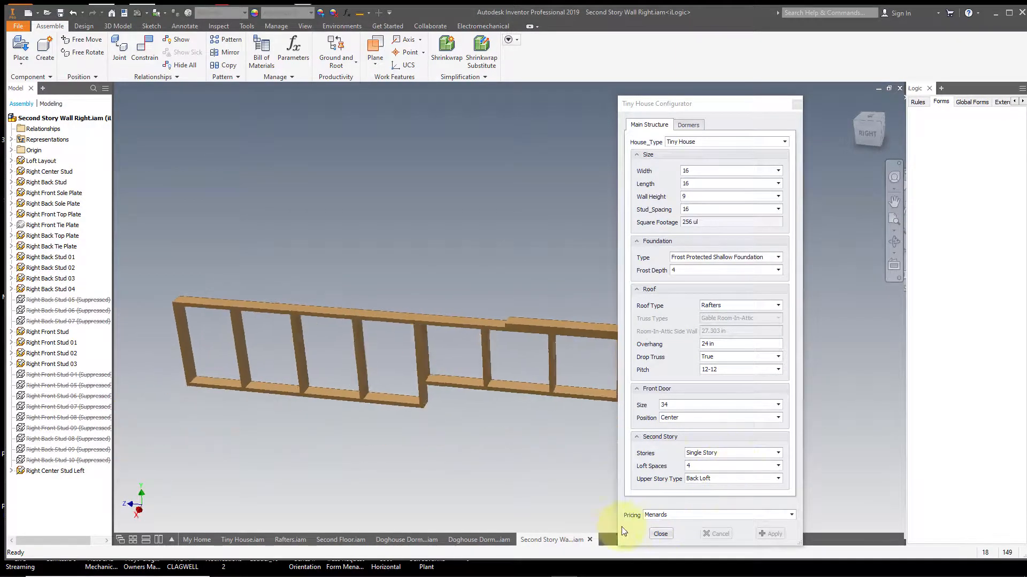
- Close the second story wall assembly and return through the other open assemblies to the complete Tiny House assembly
click(588, 540)
shift+middle_drag(550, 454, 497, 537)
click(497, 540)
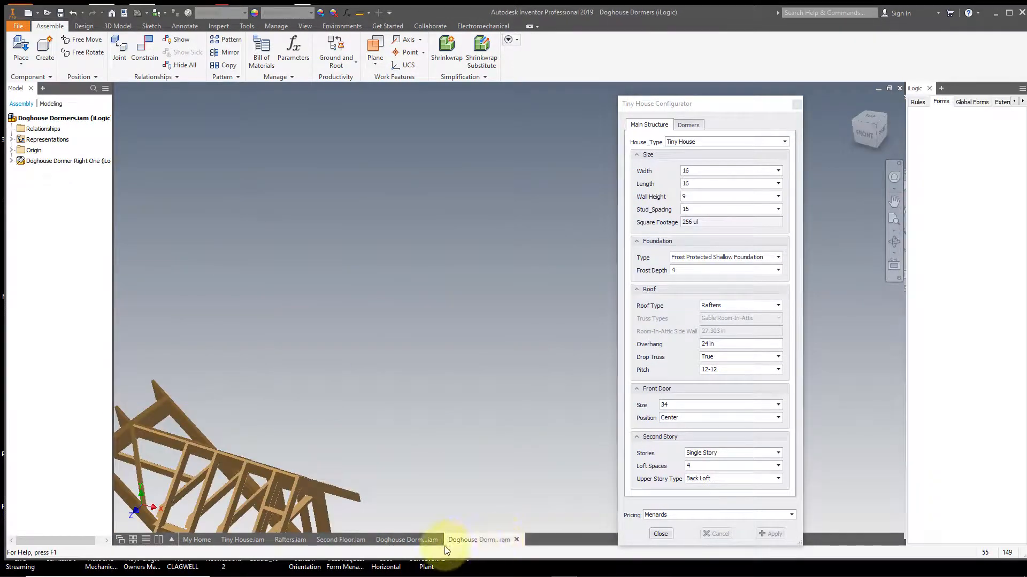
click(409, 541)
mouse_move(447, 429)
shift+middle_down()
mouse_move(342, 487)
mouse_move(342, 508)
mouse_move(454, 436)
shift+middle_up()
click(342, 540)
shift+middle_drag(450, 474, 249, 535)
click(249, 538)
scroll(591, 418, up, 2)
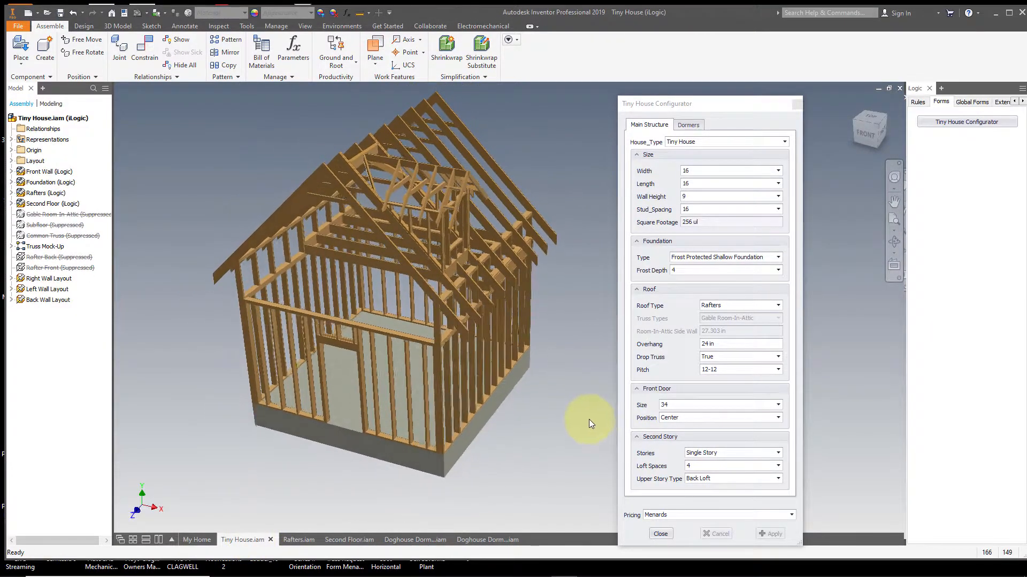
shift+middle_drag(591, 419, 581, 420)
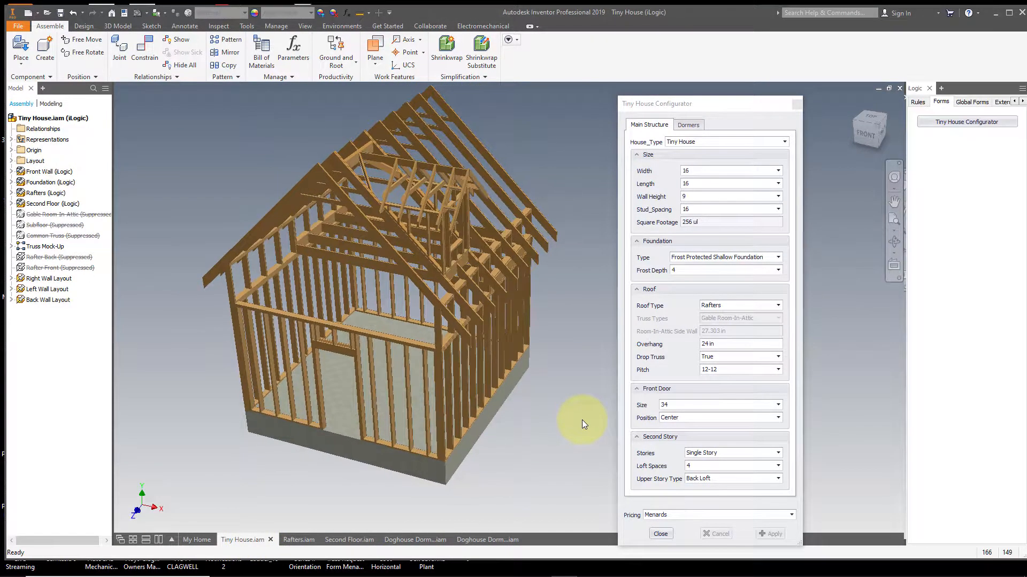
- Set the house Width to 20, apply it and inspect how the dormer framing meets the rafters and ridge
click(689, 186)
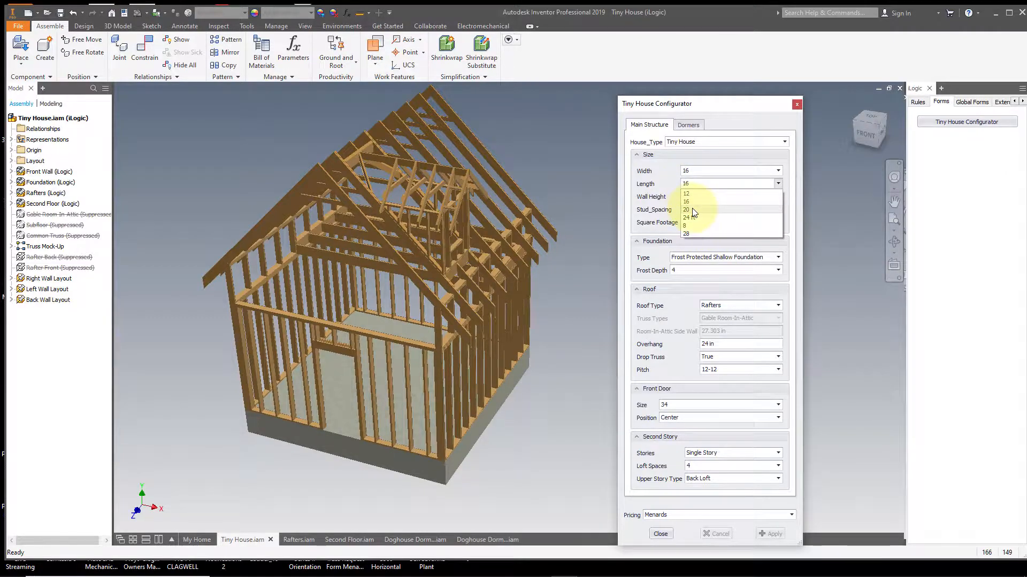
click(692, 170)
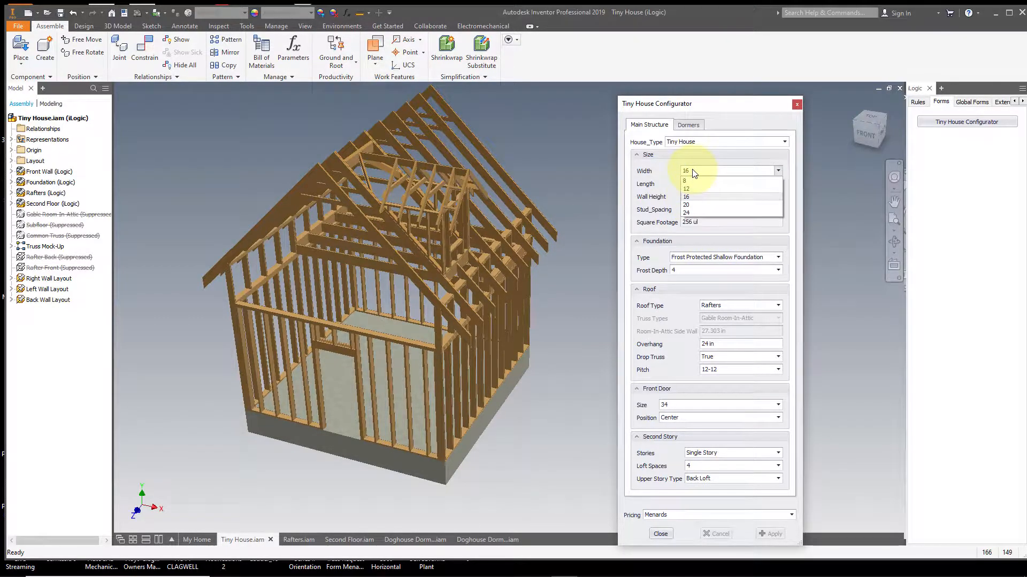
click(687, 205)
click(771, 534)
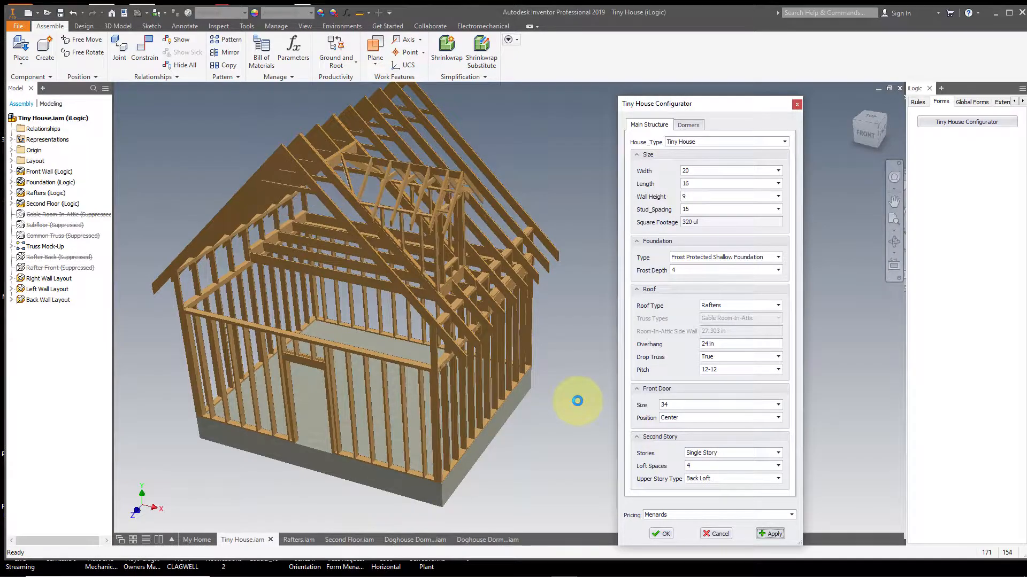
scroll(461, 222, up, 5)
shift+middle_drag(431, 213, 302, 244)
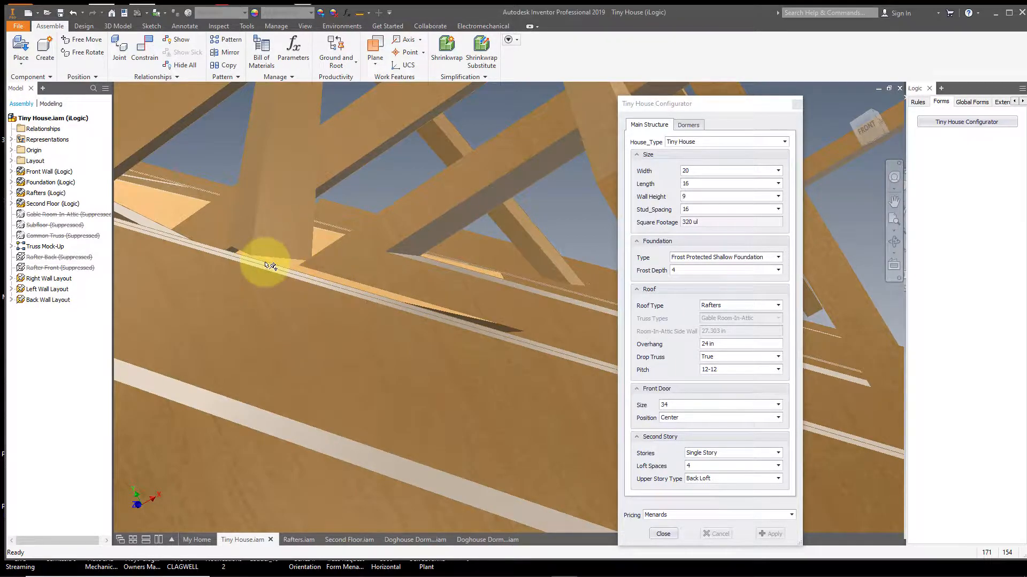
shift+middle_drag(265, 262, 252, 313)
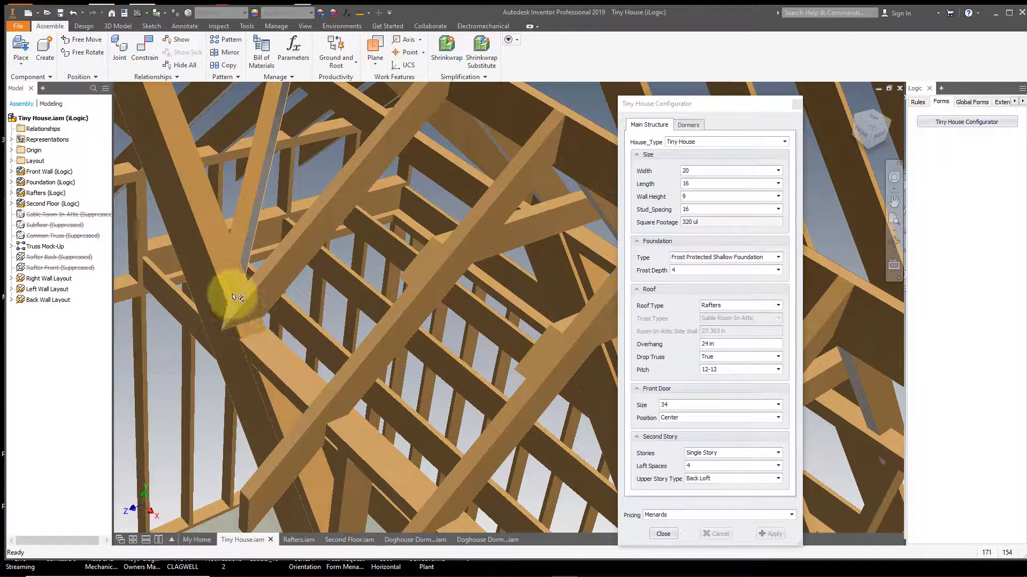
shift+middle_drag(235, 279, 292, 279)
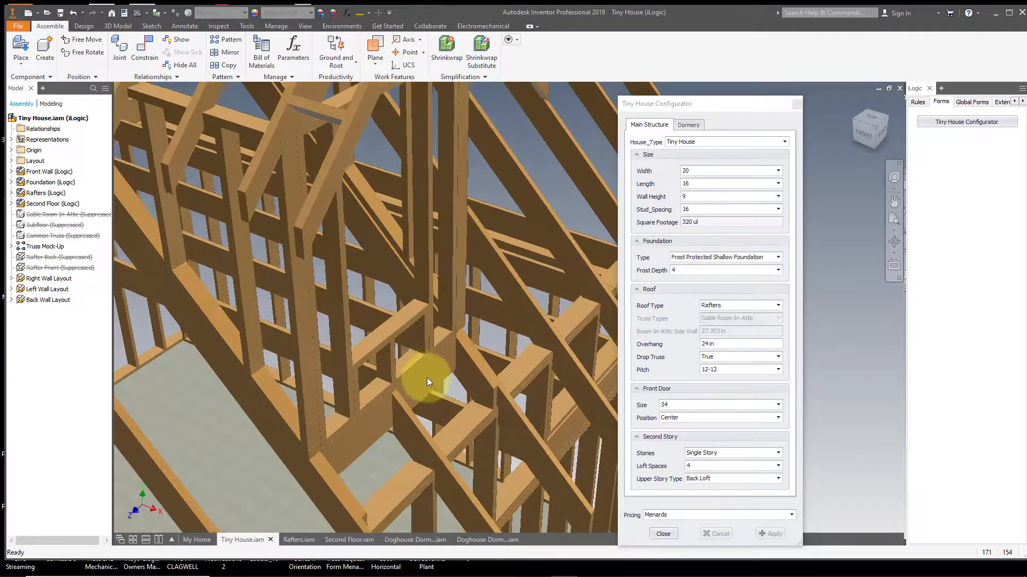
- Switch to the Doghouse Dormer Right One assembly and examine where its side wall studs meet the sloping main rafter
click(424, 345)
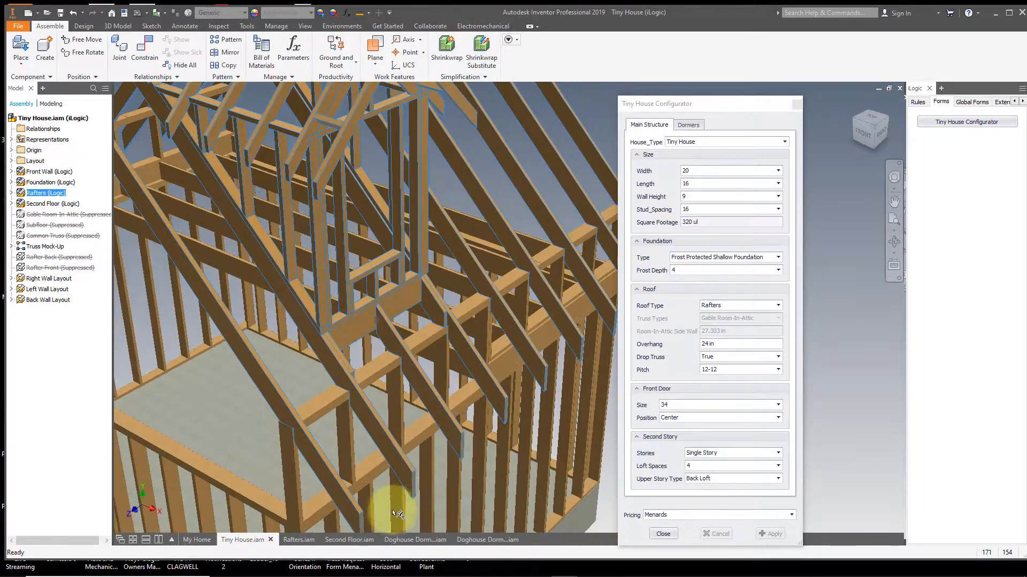
click(406, 538)
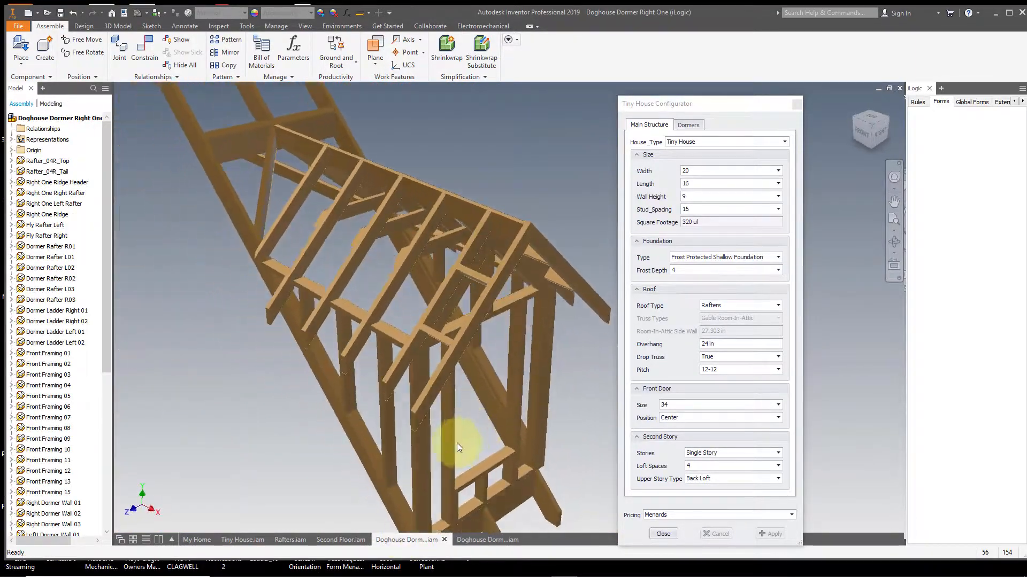
middle_drag(329, 300, 358, 326)
click(357, 325)
middle_drag(300, 262, 331, 283)
scroll(329, 281, down, 3)
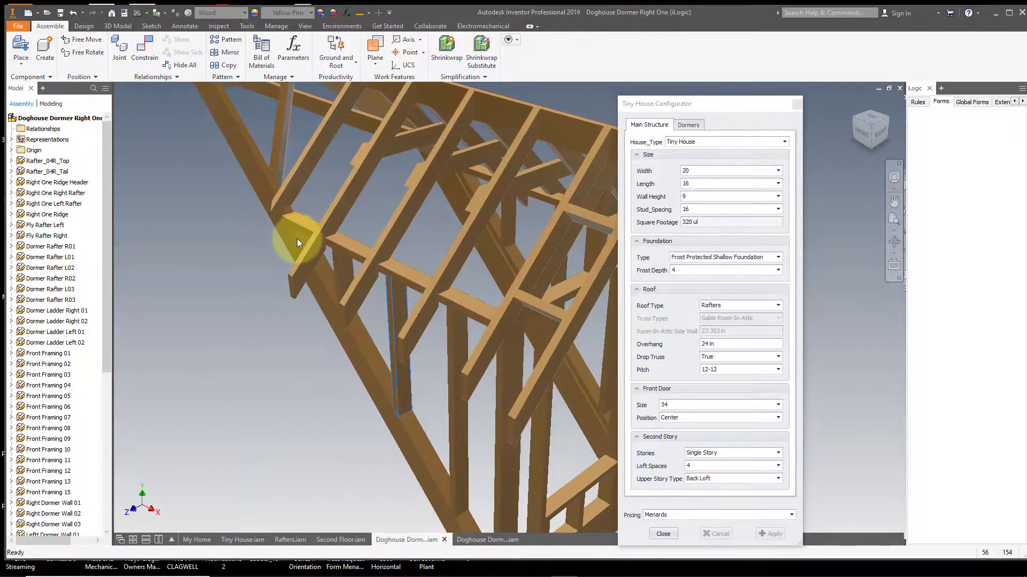
middle_drag(291, 379, 324, 367)
shift+middle_drag(390, 339, 437, 315)
scroll(393, 297, up, 2)
scroll(426, 391, up, 2)
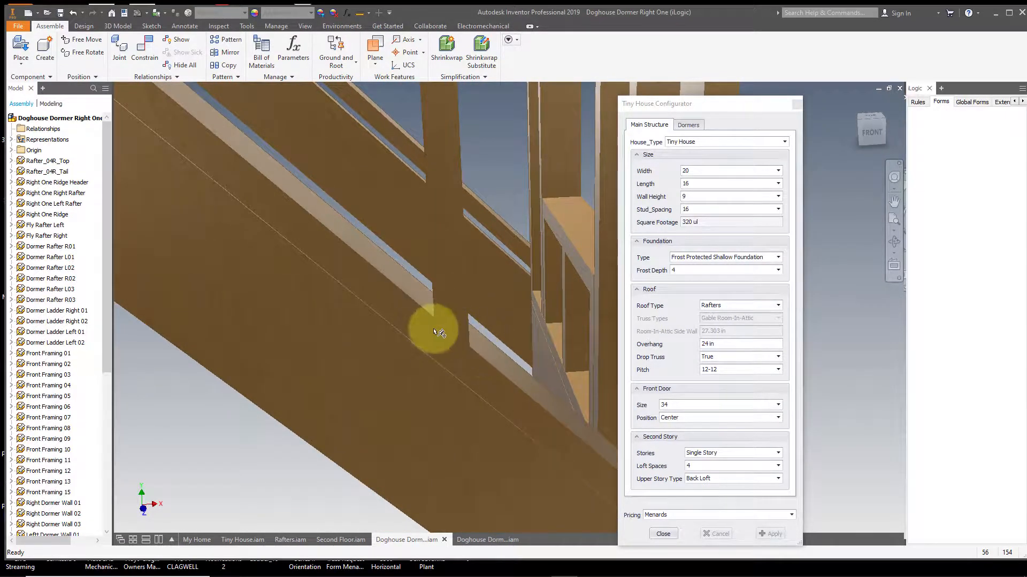
- Examine the dormer's front window framing, gable and roof rafters from the front, corner and side
scroll(473, 368, down, 4)
shift+middle_drag(474, 369, 547, 399)
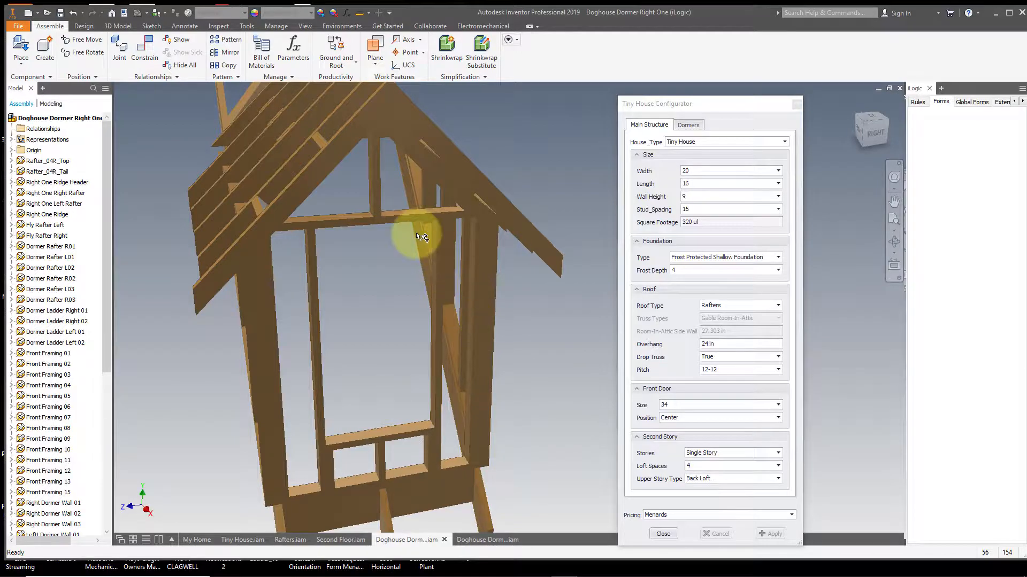
shift+middle_drag(401, 271, 422, 271)
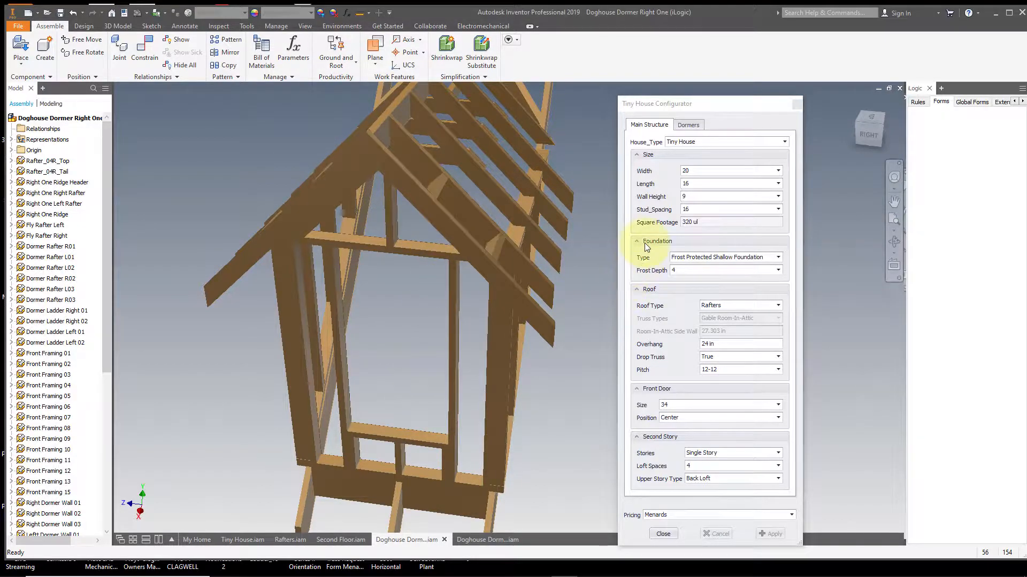
shift+middle_drag(387, 323, 431, 283)
shift+middle_drag(440, 417, 454, 249)
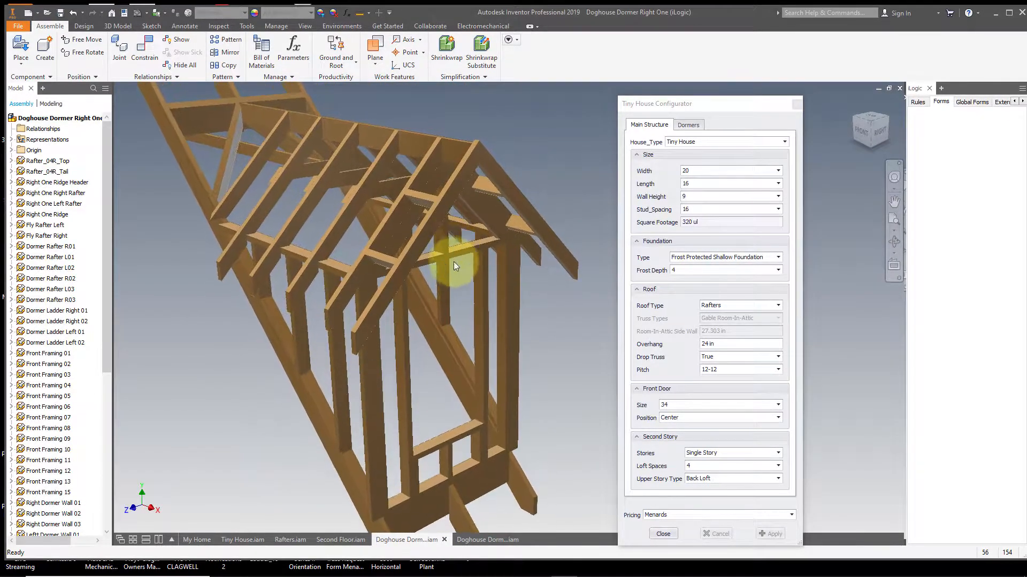
shift+middle_drag(454, 440, 435, 426)
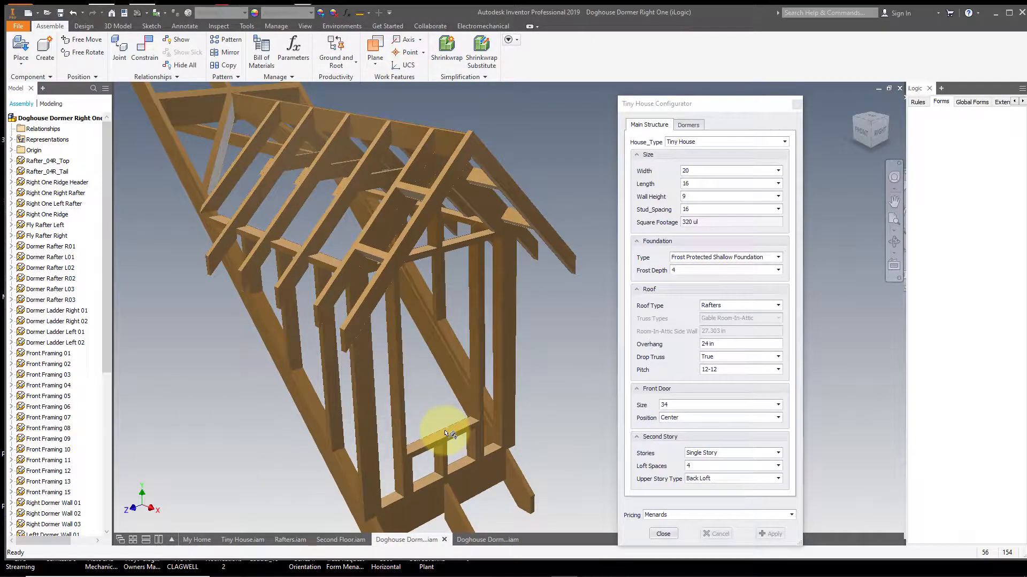
shift+middle_drag(433, 405, 541, 343)
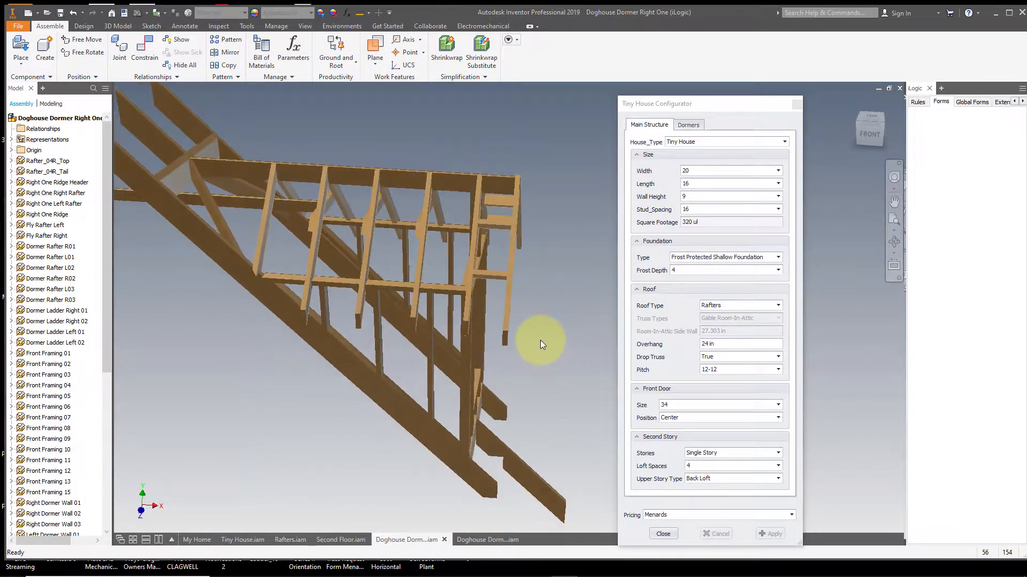
- Return to the Tiny House assembly and examine the Second Floor loft framing and its short side wall beneath the rafters
scroll(540, 340, up, 2)
click(232, 540)
scroll(448, 367, up, 2)
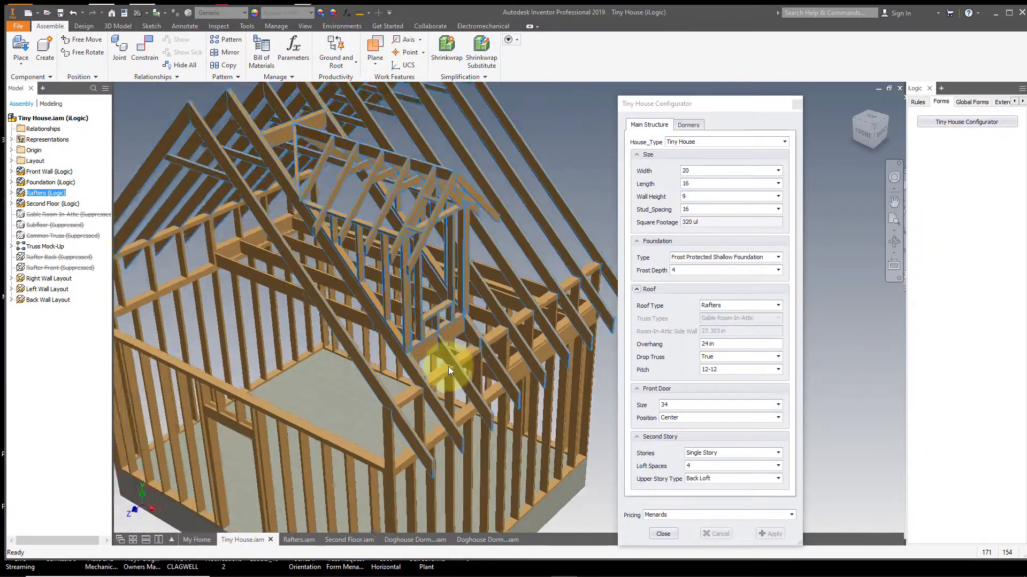
scroll(448, 367, up, 3)
click(561, 215)
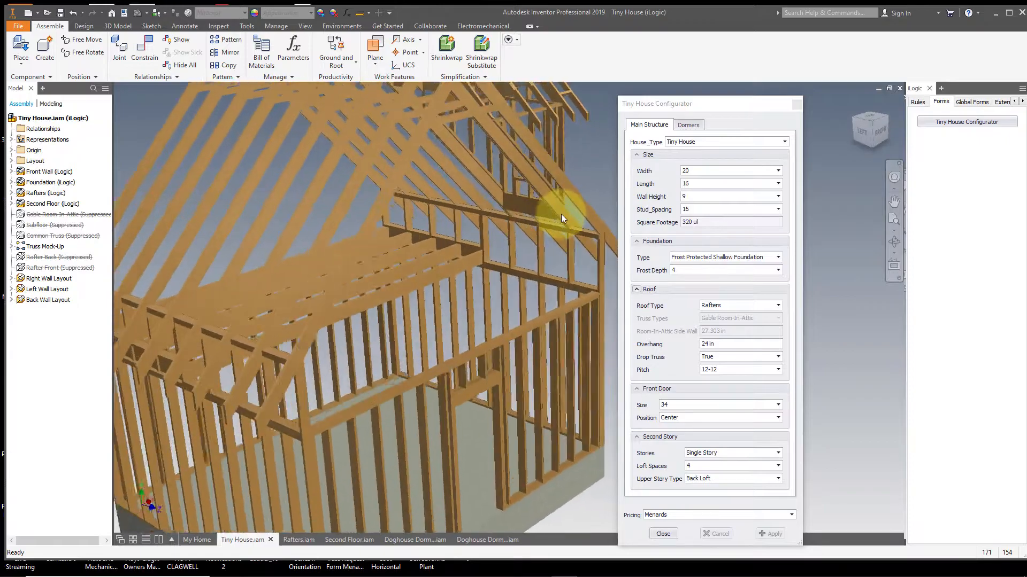
click(416, 263)
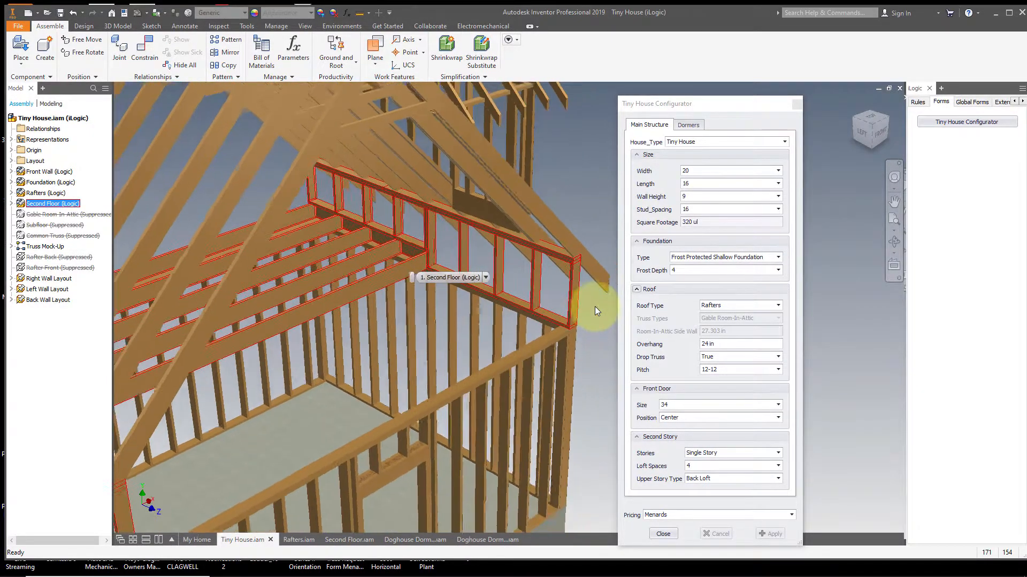
click(581, 264)
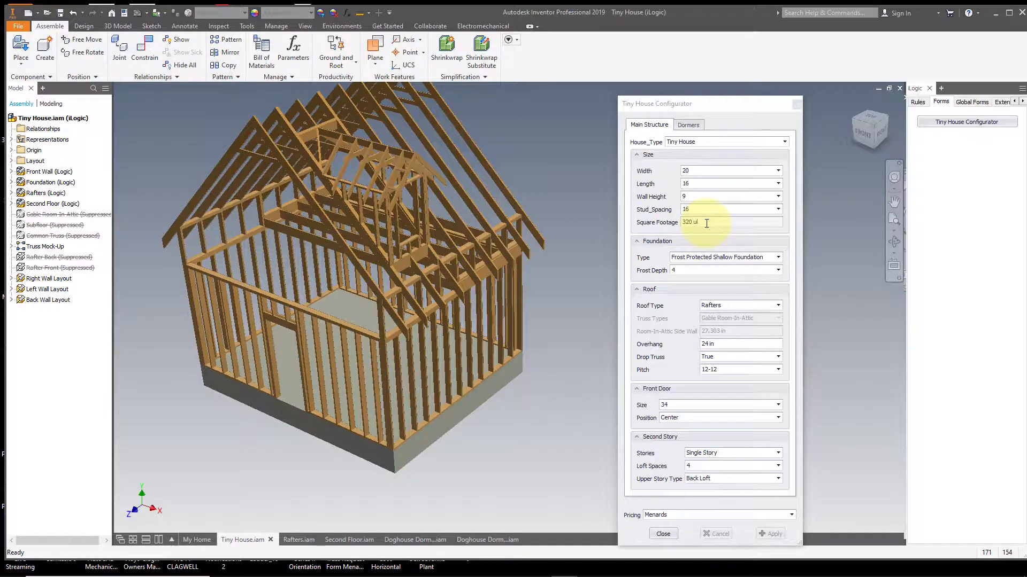
- Check the configurator's Square Footage field and examine the complete house frame from above, the corner and the front
click(705, 224)
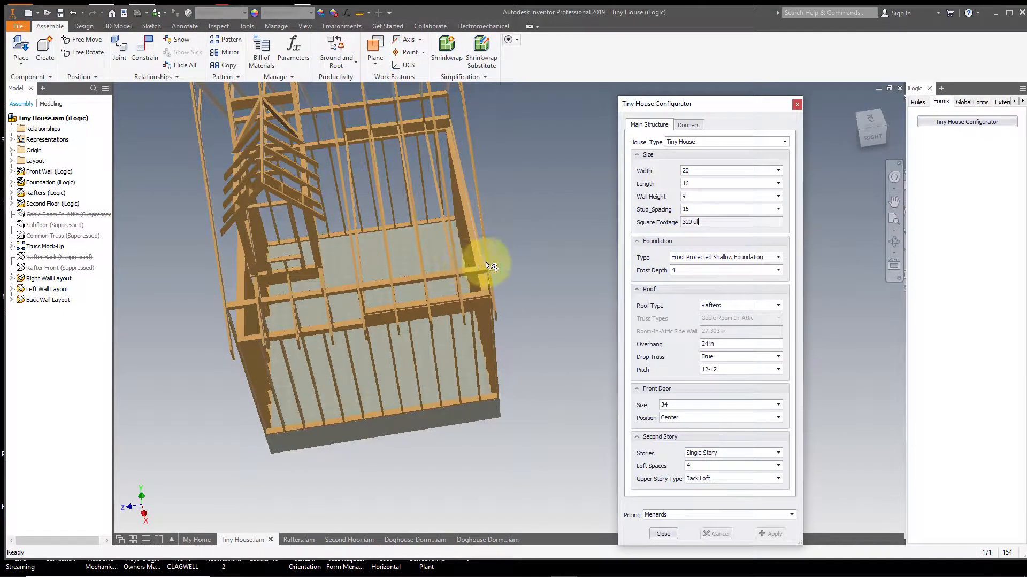
click(542, 250)
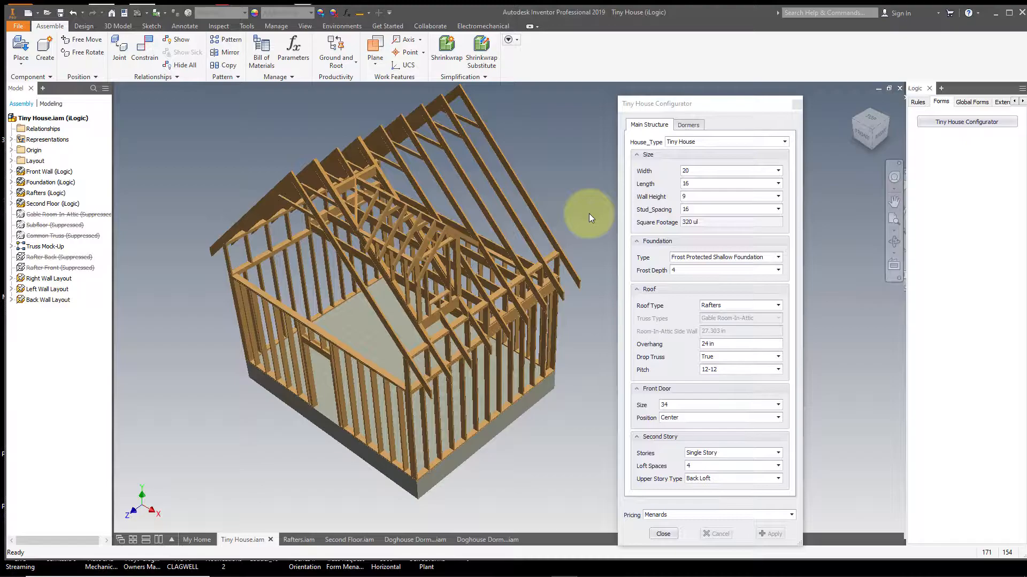
shift+middle_drag(464, 306, 578, 326)
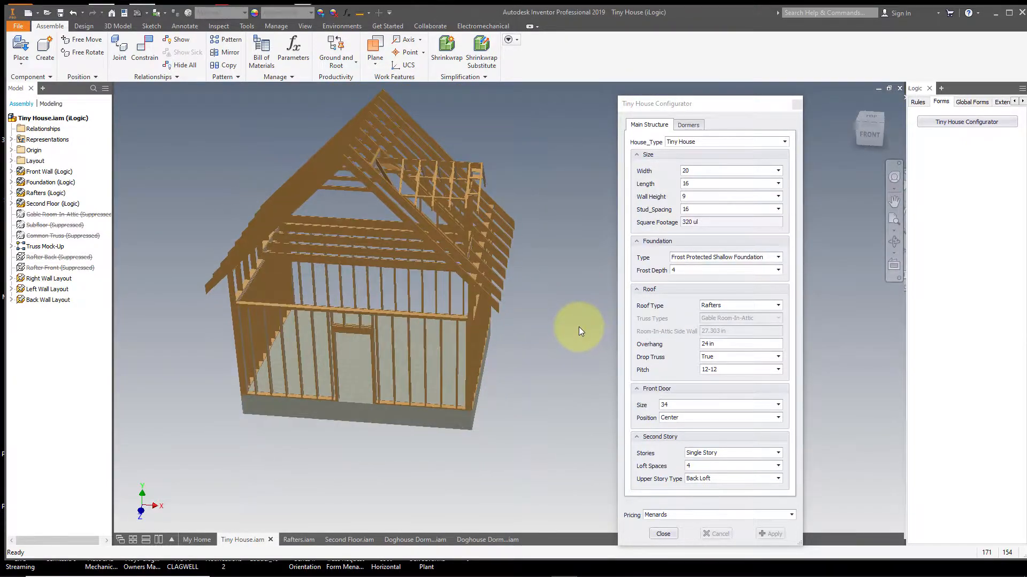